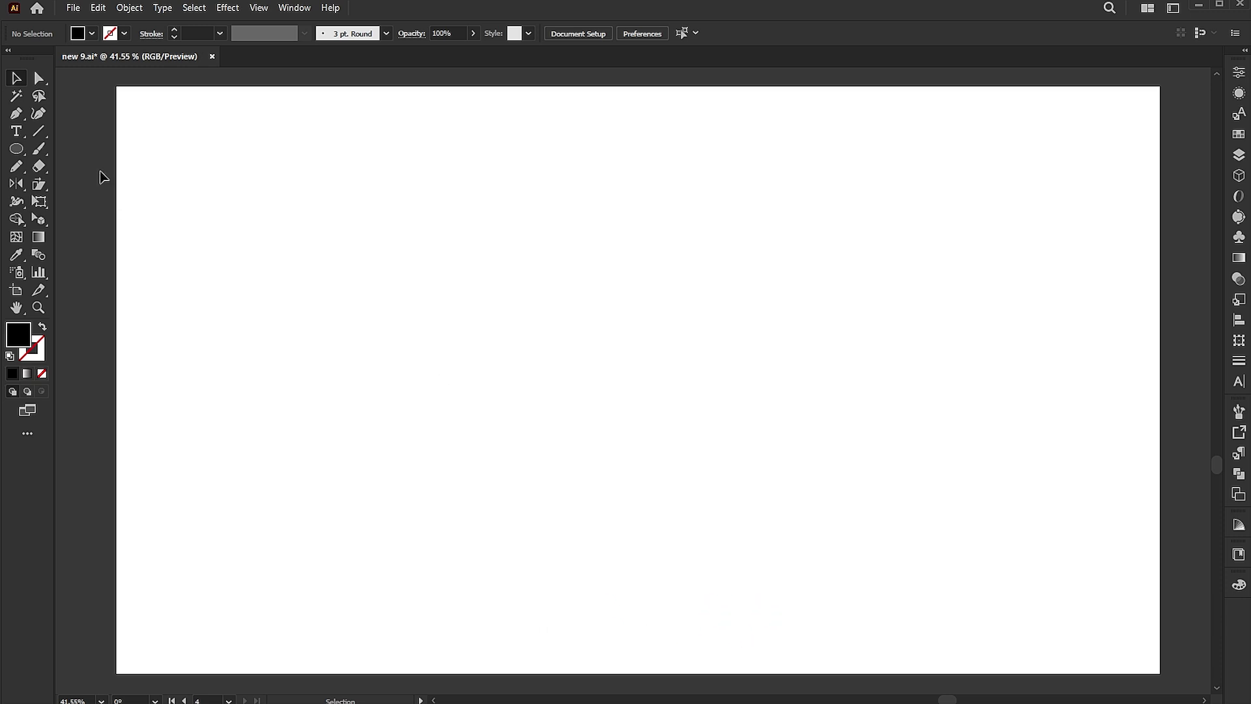
Place a 2026 text object on the artboard and drag it much larger
{"action": "left_click", "coordinate": [17, 132]}
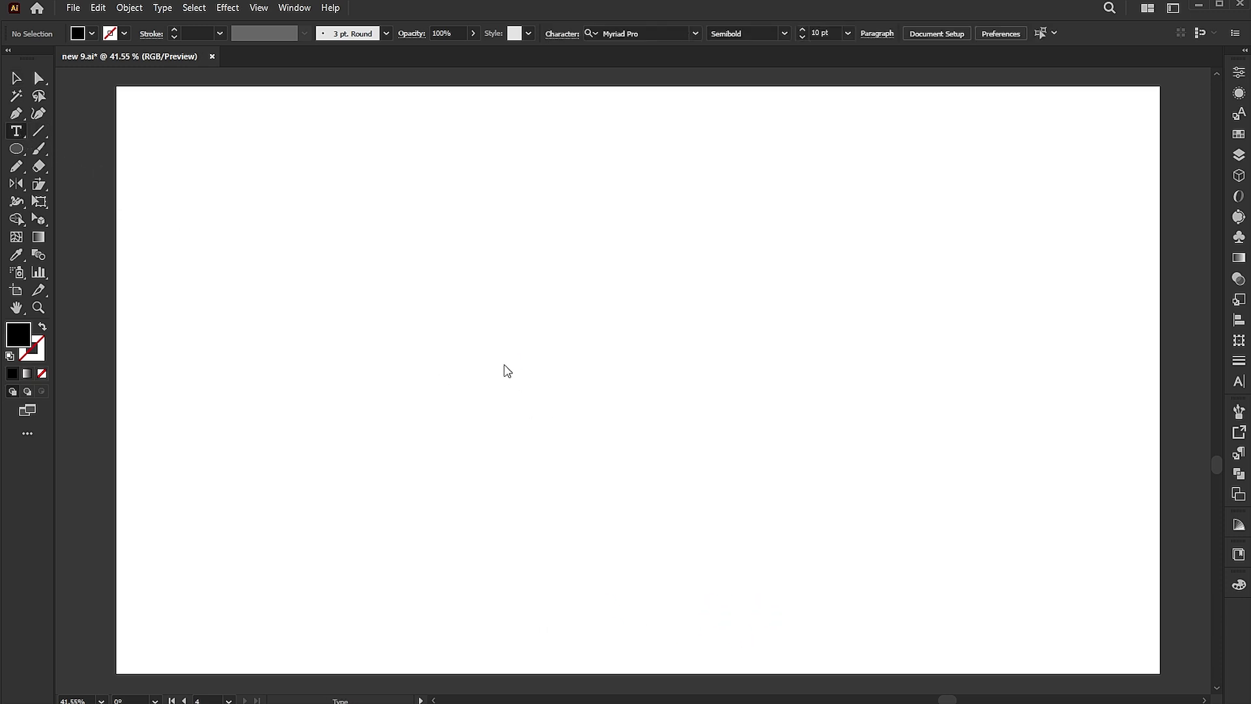
{"action": "left_click", "coordinate": [505, 363]}
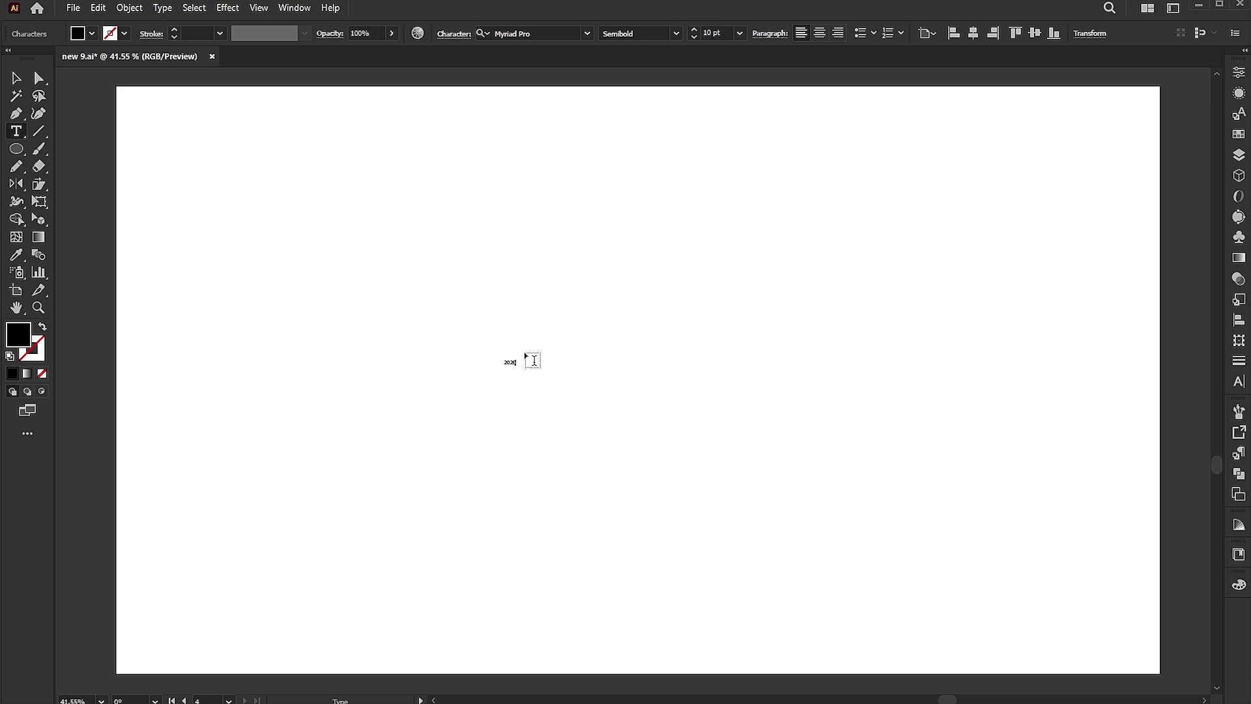
{"action": "type", "text": "2024"}
{"action": "key", "text": "Escape"}
{"action": "left_click_drag", "start_coordinate": [520, 371], "coordinate": [767, 499]}
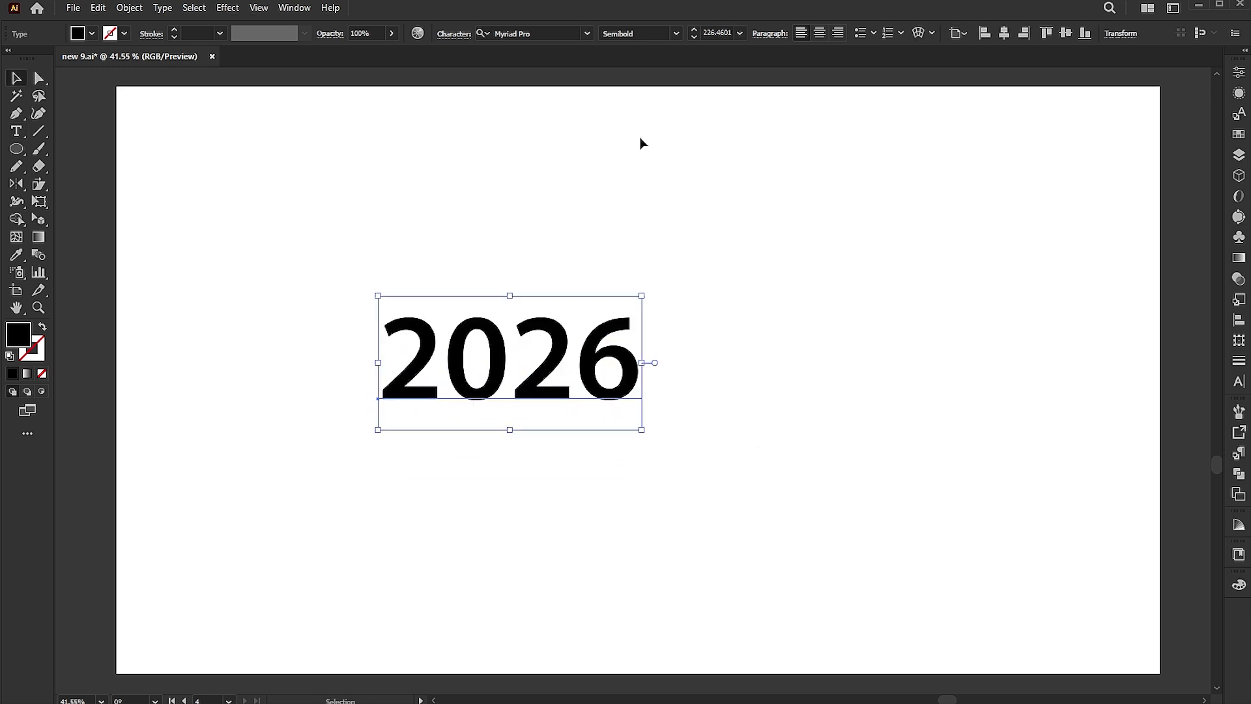
Set the 2026 to Hurme Geometric Sans 1 SemiBold at 1100 pt and move it across the artboard
{"action": "left_click", "coordinate": [569, 31]}
{"action": "type", "text": "hurme"}
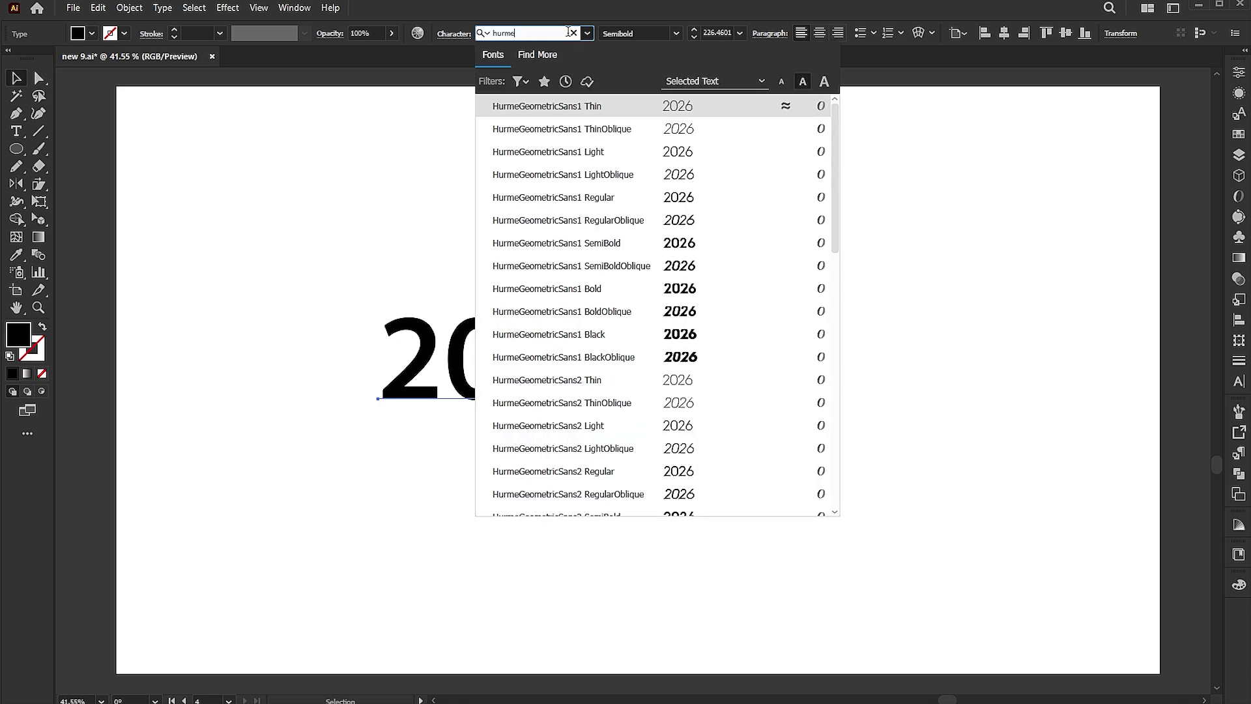
{"action": "left_click", "coordinate": [602, 243]}
{"action": "scroll", "coordinate": [575, 357], "scroll_direction": "up", "scroll_amount": 1}
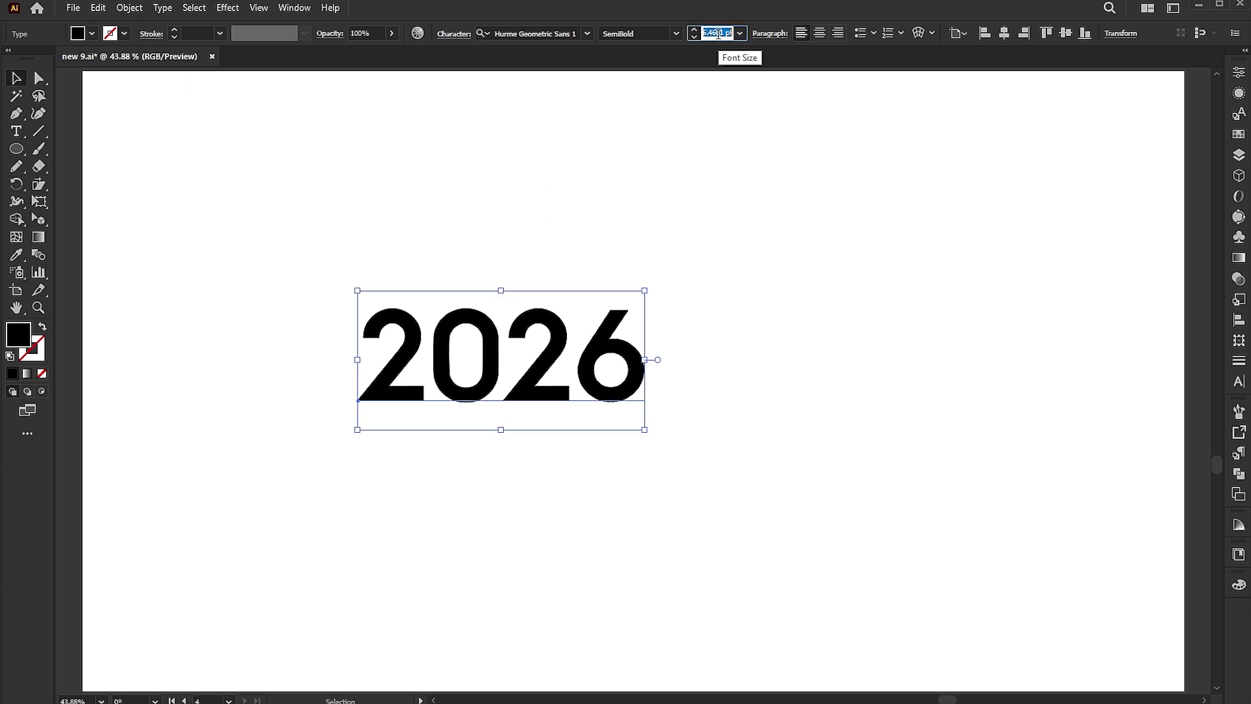
{"action": "key", "text": "Return"}
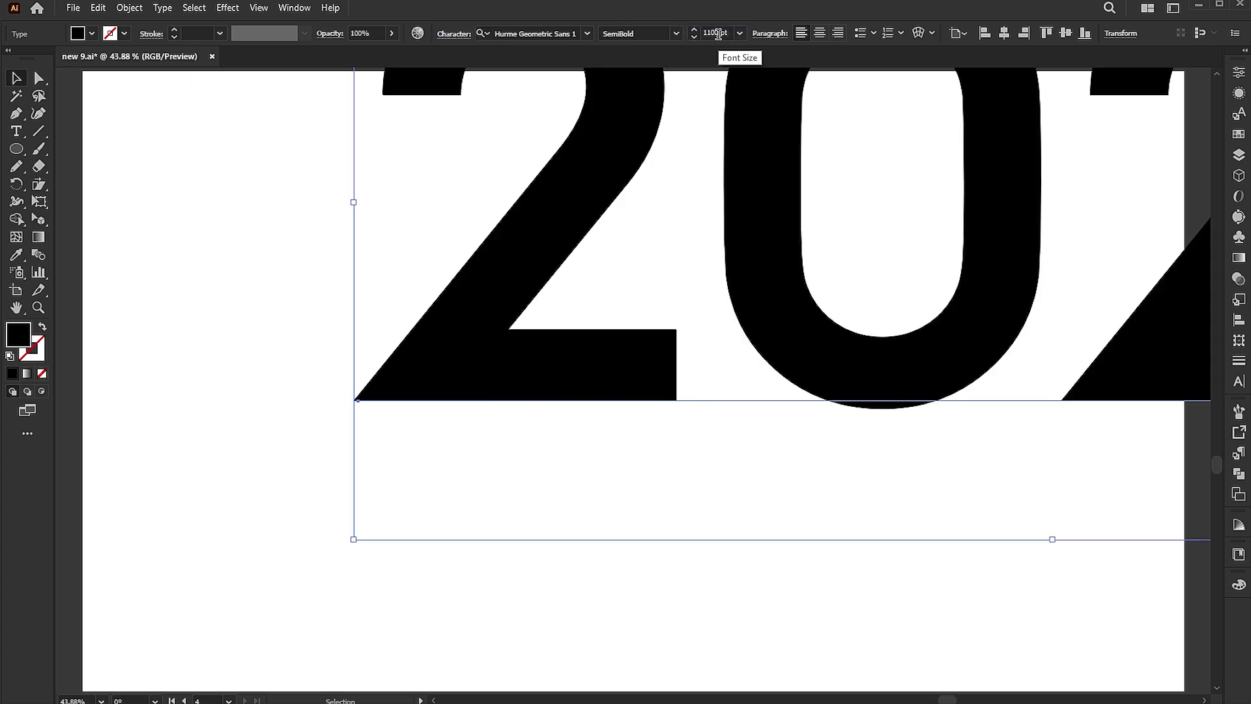
{"action": "left_click_drag", "start_coordinate": [709, 279], "coordinate": [380, 434]}
{"action": "scroll", "coordinate": [595, 358], "scroll_direction": "down", "scroll_amount": 3}
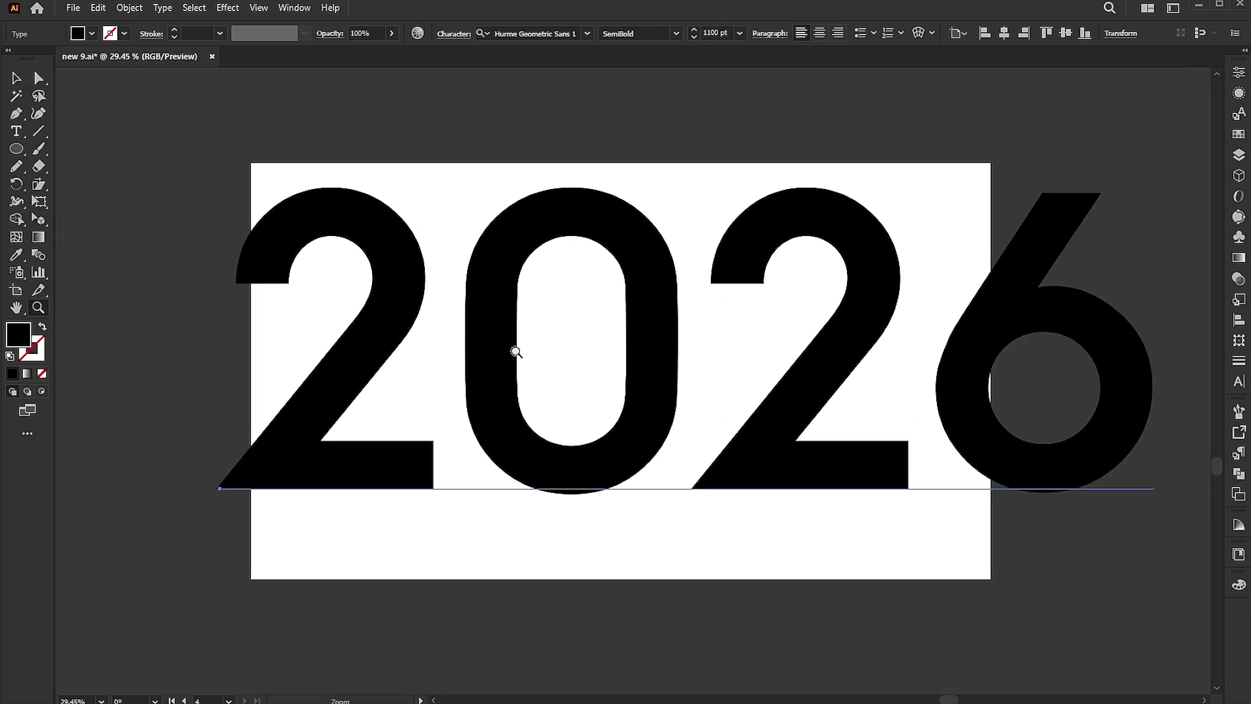
Convert the 2026 text to outlines and ungroup the digits
{"action": "right_click", "coordinate": [545, 234]}
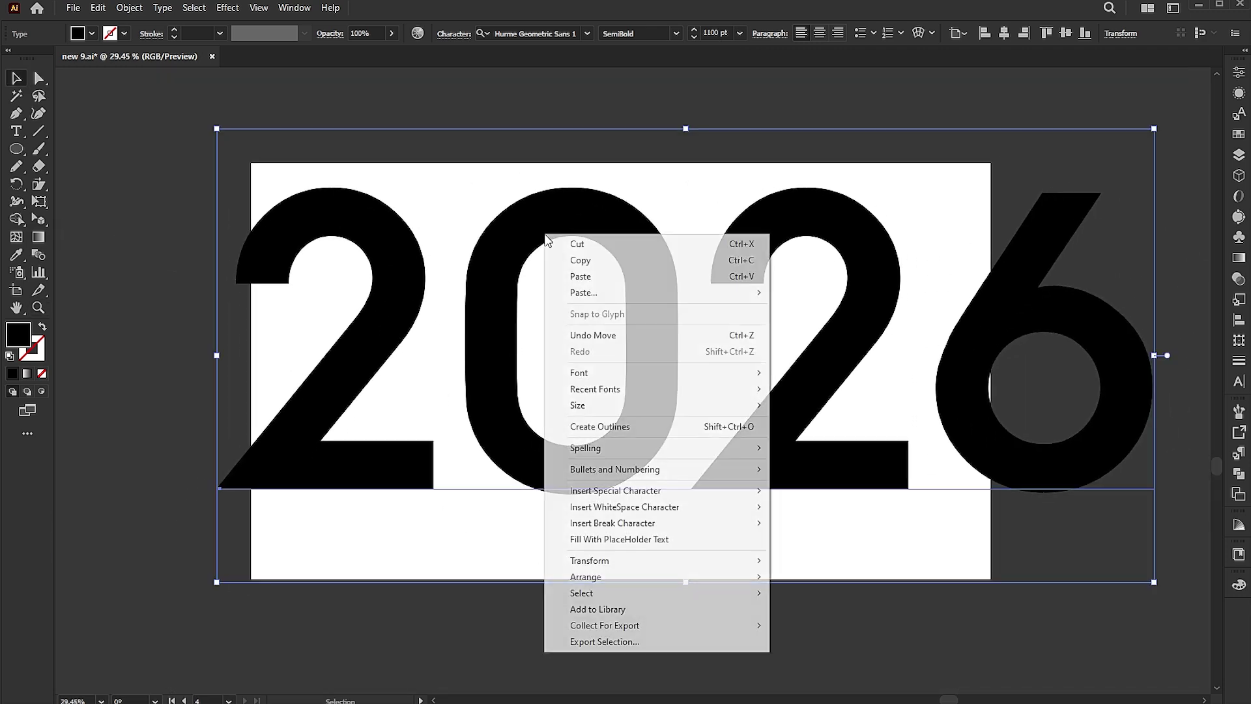
{"action": "left_click", "coordinate": [613, 427]}
{"action": "right_click", "coordinate": [658, 320]}
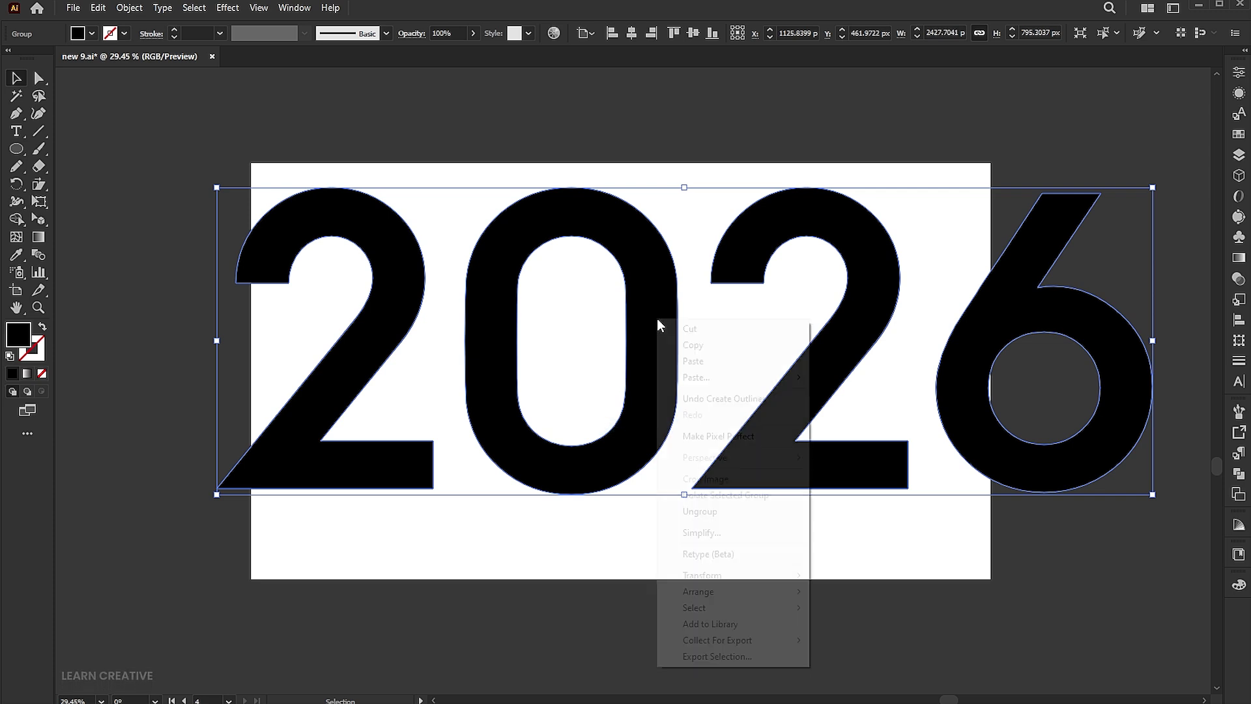
{"action": "left_click", "coordinate": [699, 514]}
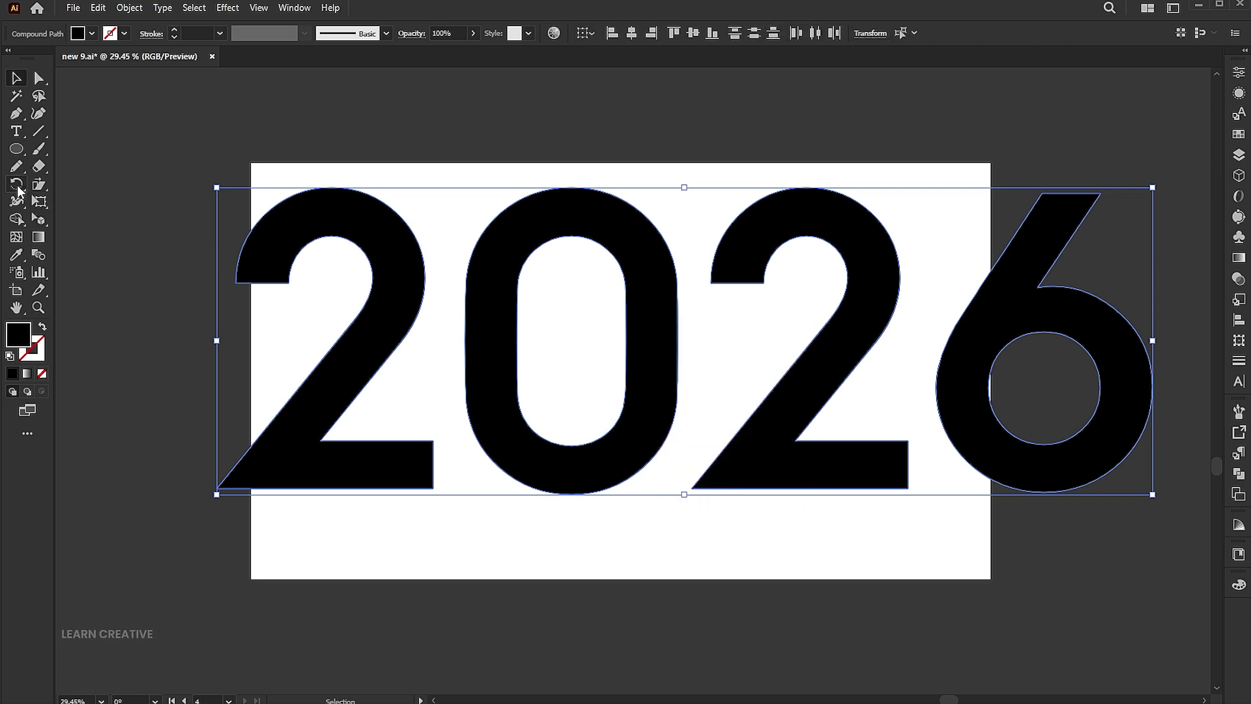
Rotate the digits by 12° and clear the selection
{"action": "double_click", "coordinate": [16, 189]}
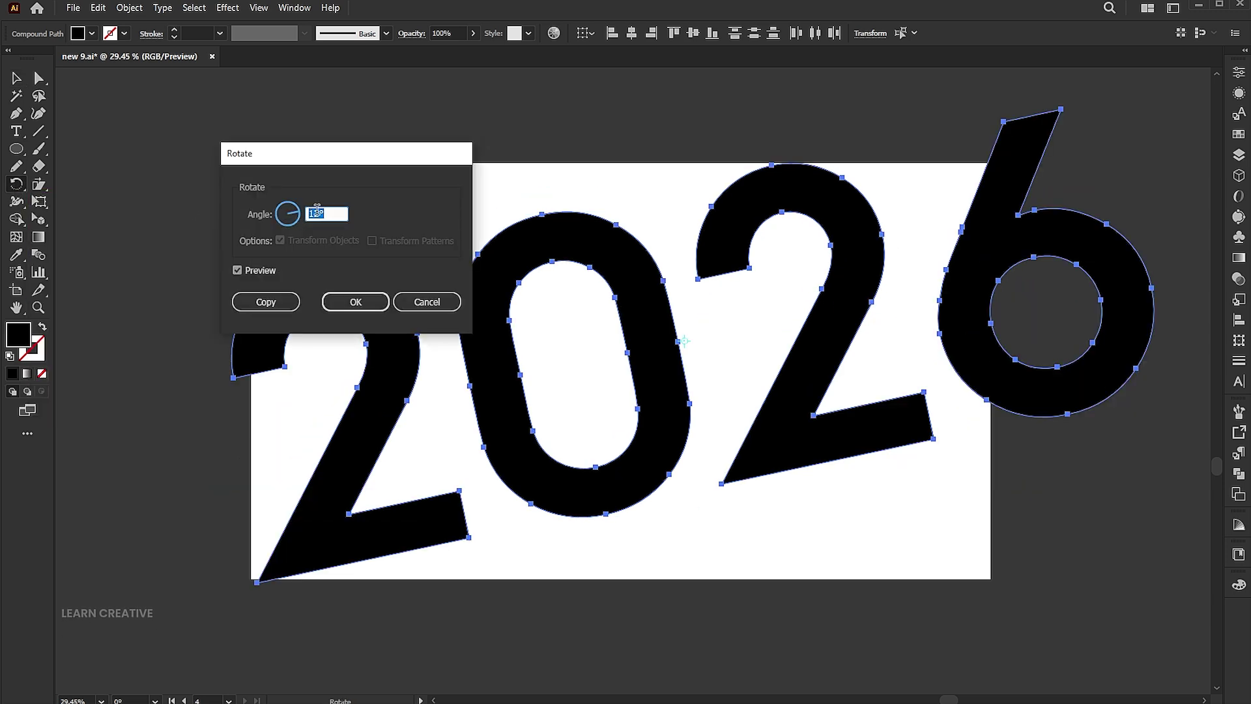
{"action": "left_click", "coordinate": [374, 308]}
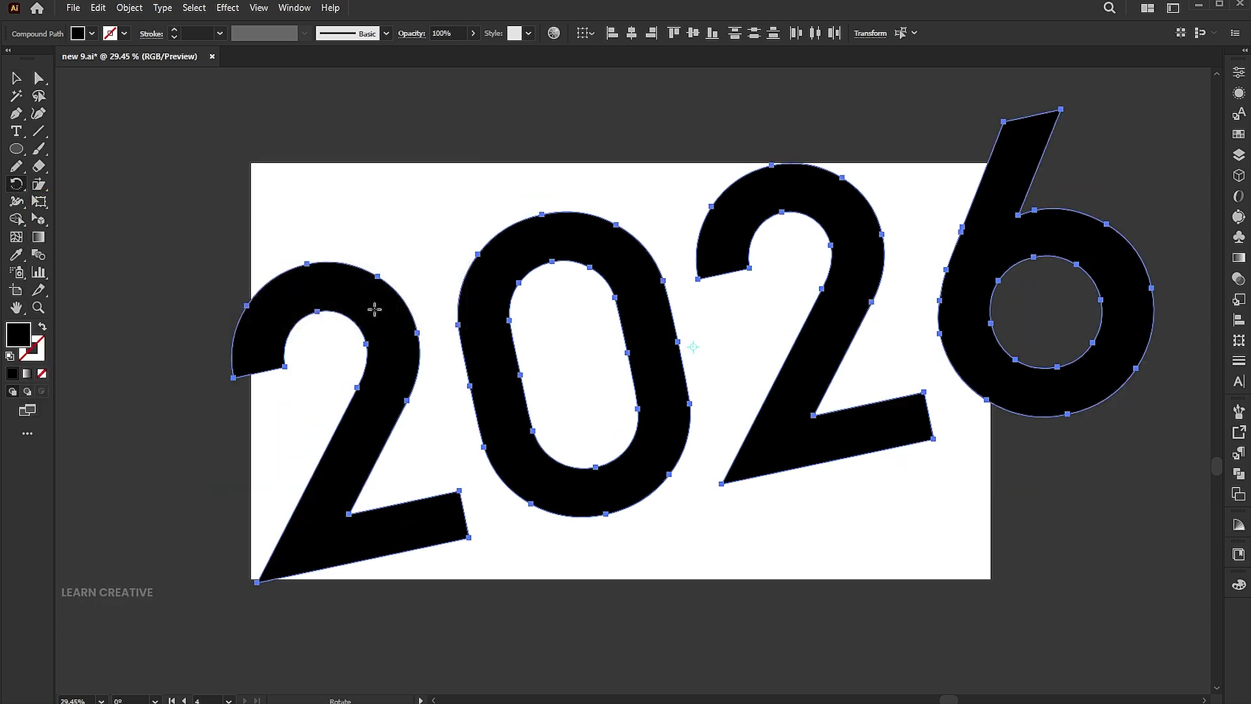
{"action": "key", "text": "v"}
{"action": "left_click", "coordinate": [493, 616]}
Raise the first 2, drop the 0 and second 2, and move the 6 down-left
{"action": "left_click_drag", "start_coordinate": [380, 439], "coordinate": [366, 331]}
{"action": "left_click_drag", "start_coordinate": [574, 505], "coordinate": [558, 598]}
{"action": "left_click_drag", "start_coordinate": [807, 440], "coordinate": [731, 584]}
{"action": "left_click", "coordinate": [941, 525]}
{"action": "left_click_drag", "start_coordinate": [1019, 385], "coordinate": [893, 458]}
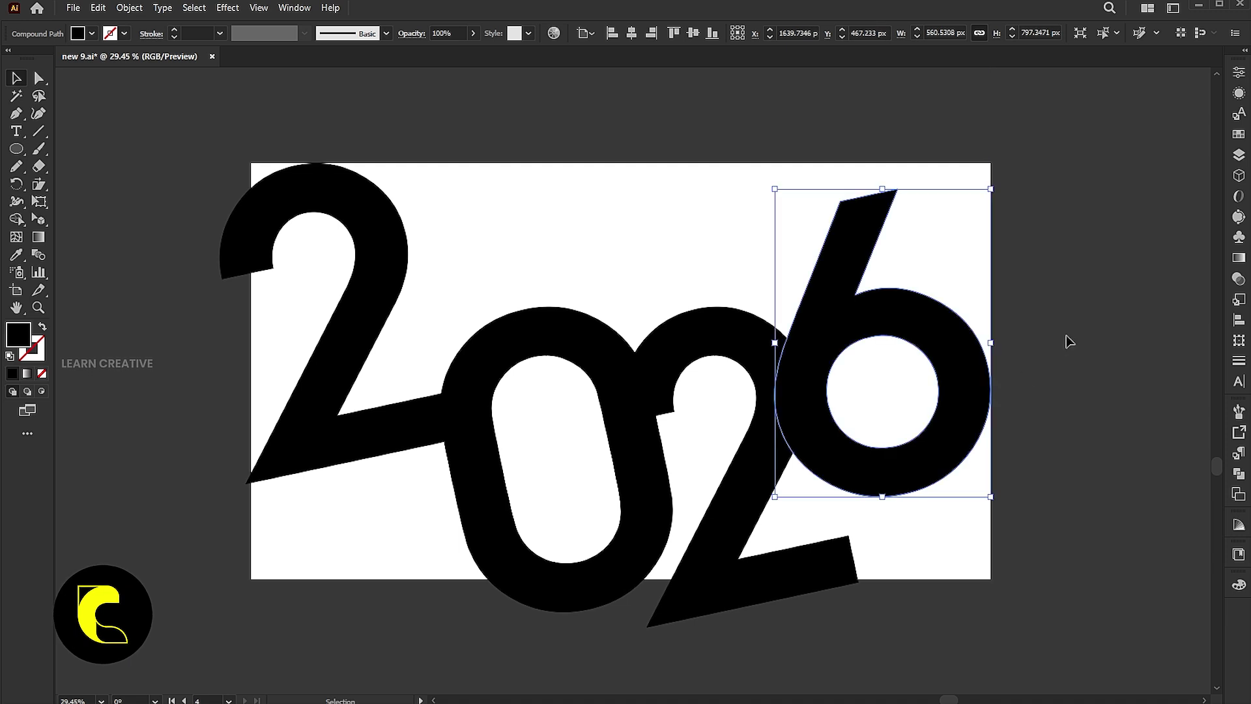
{"action": "left_click", "coordinate": [1066, 335]}
{"action": "scroll", "coordinate": [510, 394], "scroll_direction": "up", "scroll_amount": 1}
{"action": "scroll", "coordinate": [709, 491], "scroll_direction": "down", "scroll_amount": 1}
Nudge the overlapping 0 and 2 pair straight down and check the 6
{"action": "left_click_drag", "start_coordinate": [802, 678], "coordinate": [554, 511]}
{"action": "left_click_drag", "start_coordinate": [702, 467], "coordinate": [721, 486]}
{"action": "scroll", "coordinate": [712, 413], "scroll_direction": "up", "scroll_amount": 2}
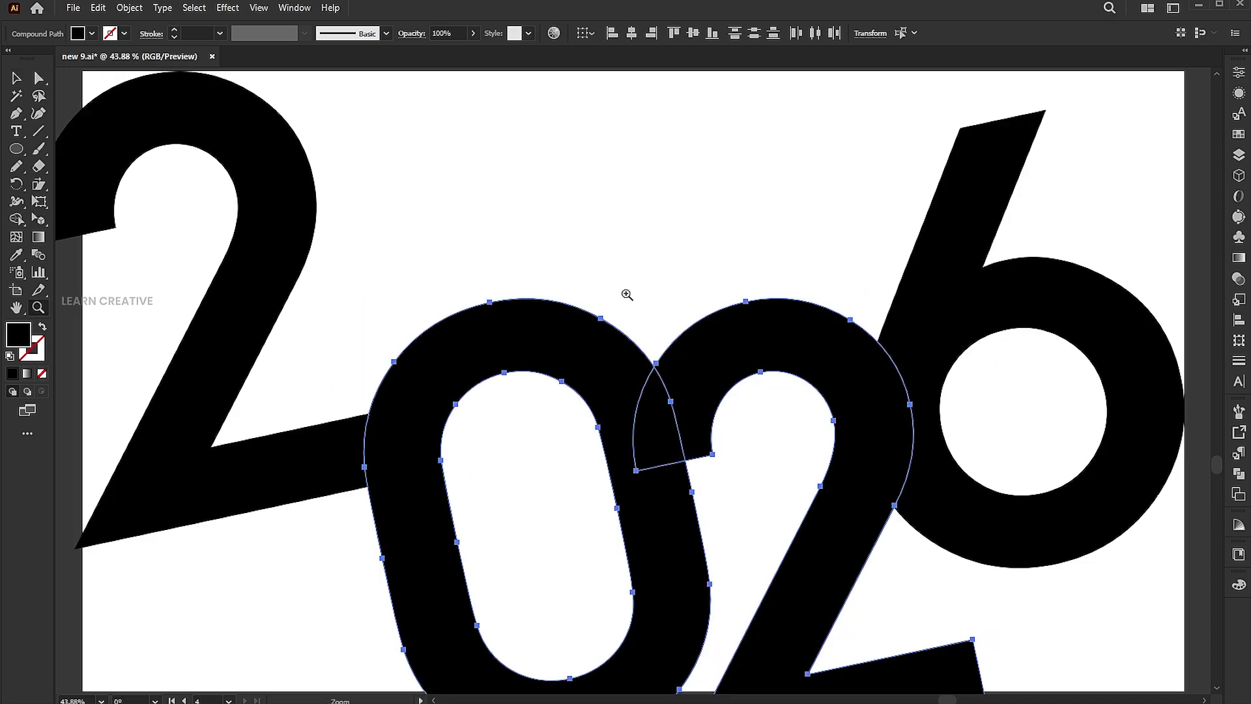
{"action": "scroll", "coordinate": [603, 290], "scroll_direction": "down", "scroll_amount": 1}
{"action": "left_click", "coordinate": [1033, 328]}
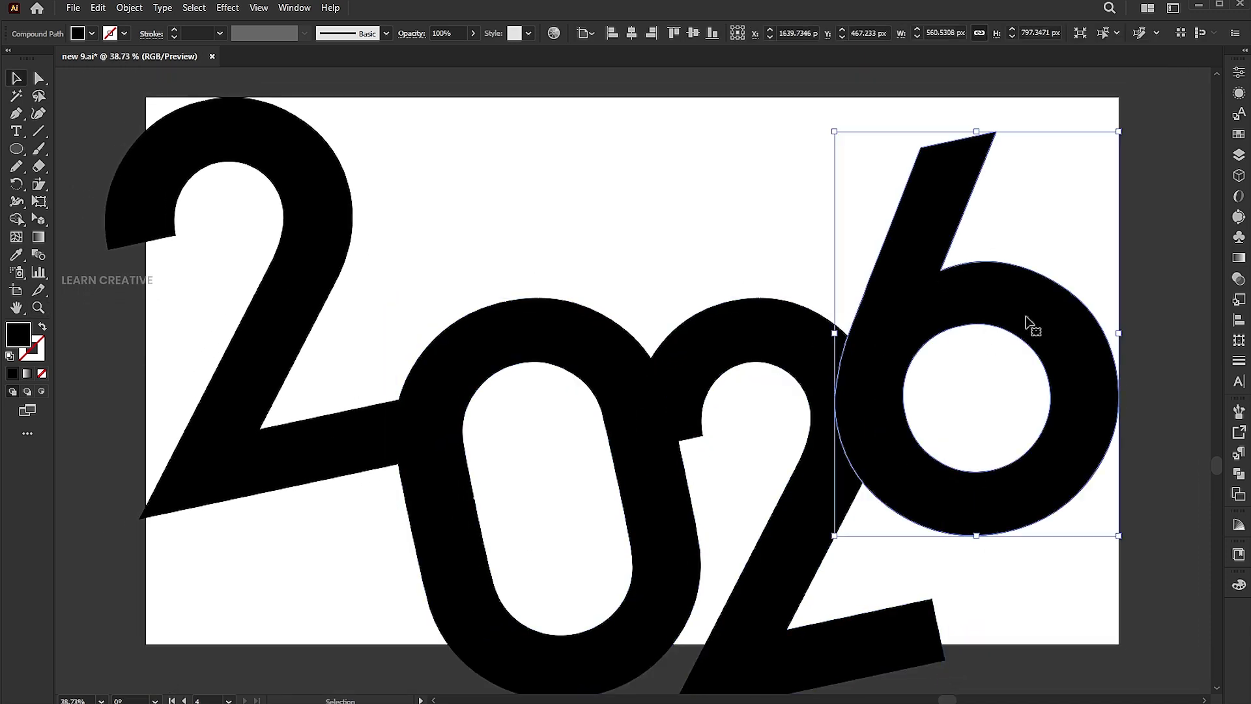
{"action": "left_click", "coordinate": [1064, 201]}
Drag the 6's top anchor points upward so its stem pokes above the artboard's top edge
{"action": "left_click", "coordinate": [40, 78]}
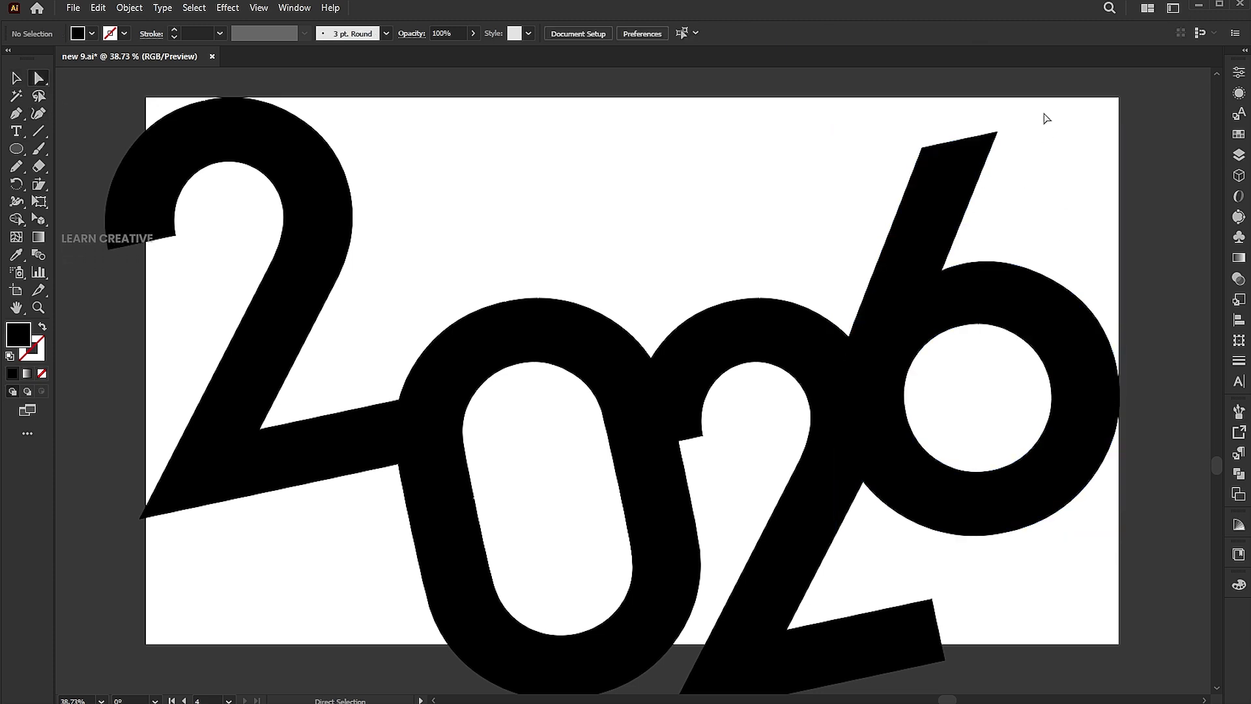
{"action": "left_click_drag", "start_coordinate": [1042, 117], "coordinate": [952, 66]}
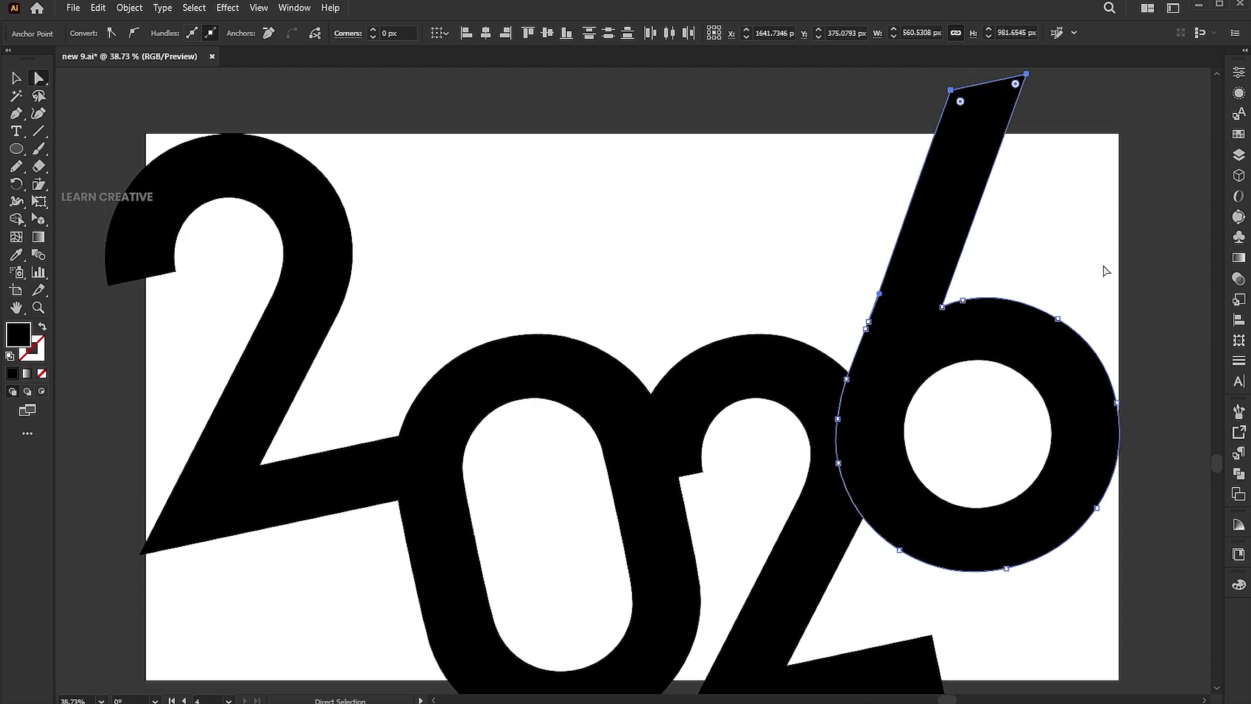
{"action": "key", "text": "ctrl+z"}
{"action": "left_click_drag", "start_coordinate": [931, 163], "coordinate": [949, 115]}
{"action": "left_click", "coordinate": [1105, 266]}
{"action": "key", "text": "z"}
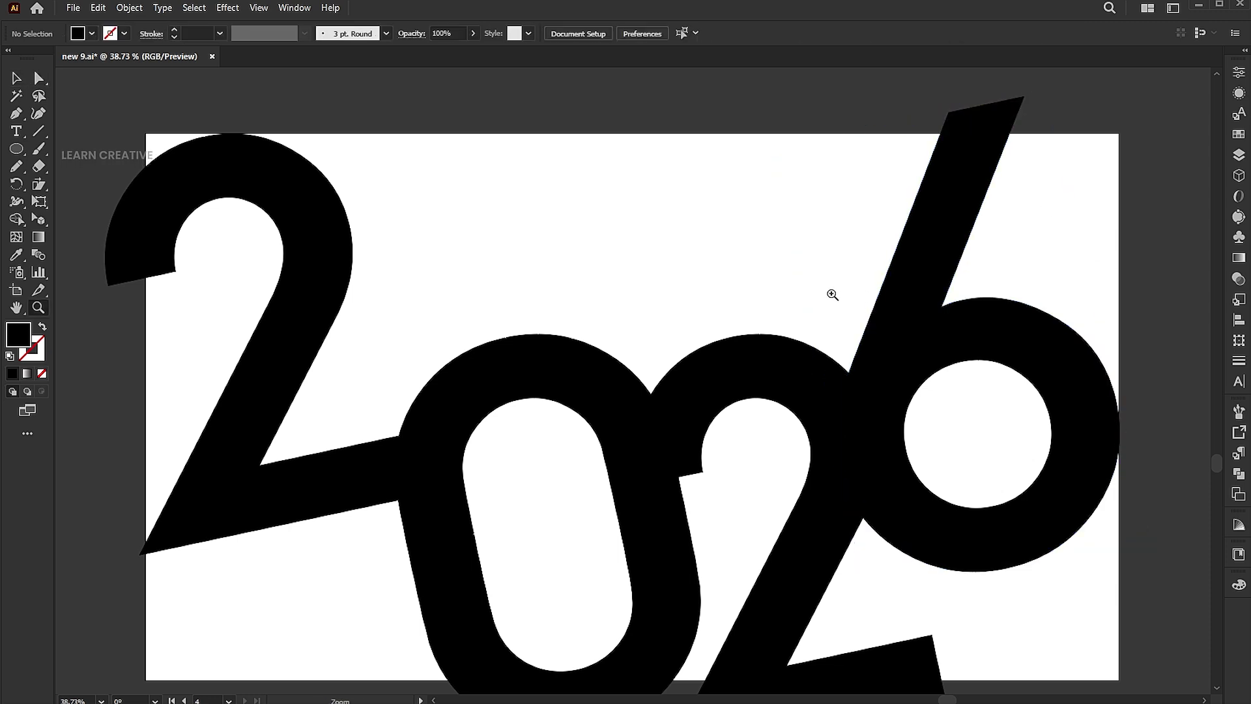
{"action": "scroll", "coordinate": [832, 295], "scroll_direction": "down", "scroll_amount": 1}
{"action": "key", "text": "v"}
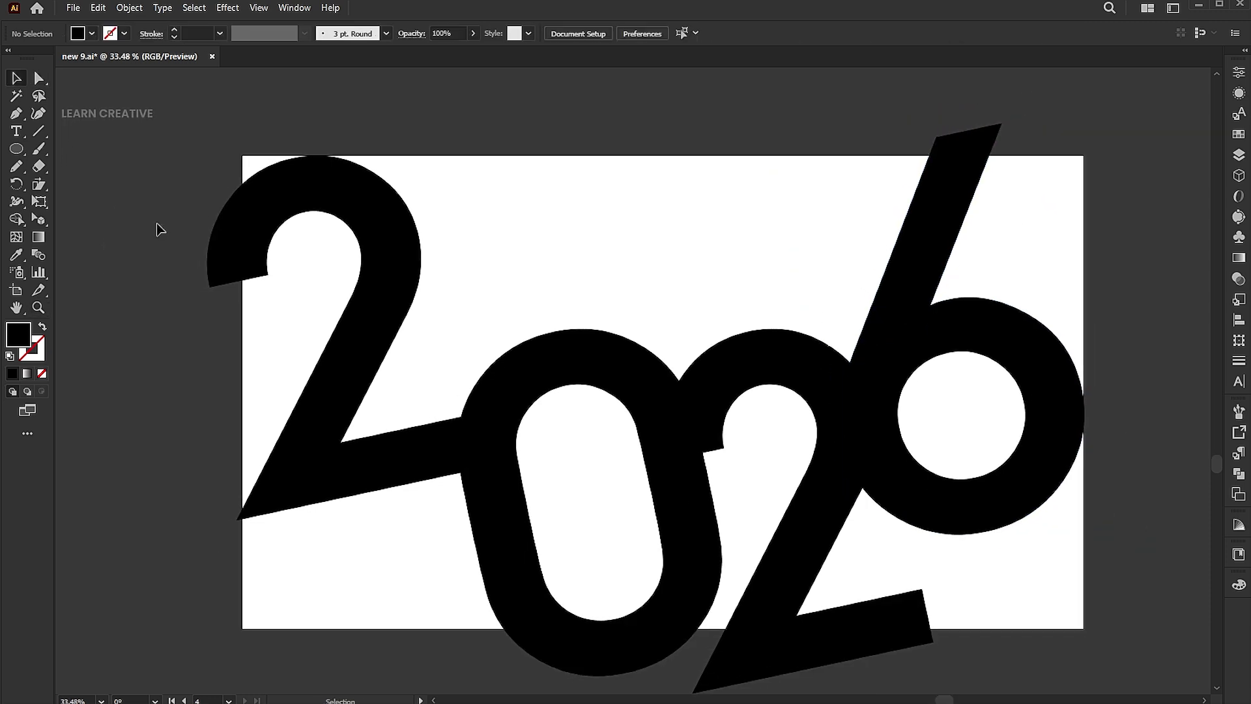
Draw a black rectangle over the whole artboard and send it behind the digits
{"action": "left_click", "coordinate": [17, 148]}
{"action": "left_click", "coordinate": [43, 150]}
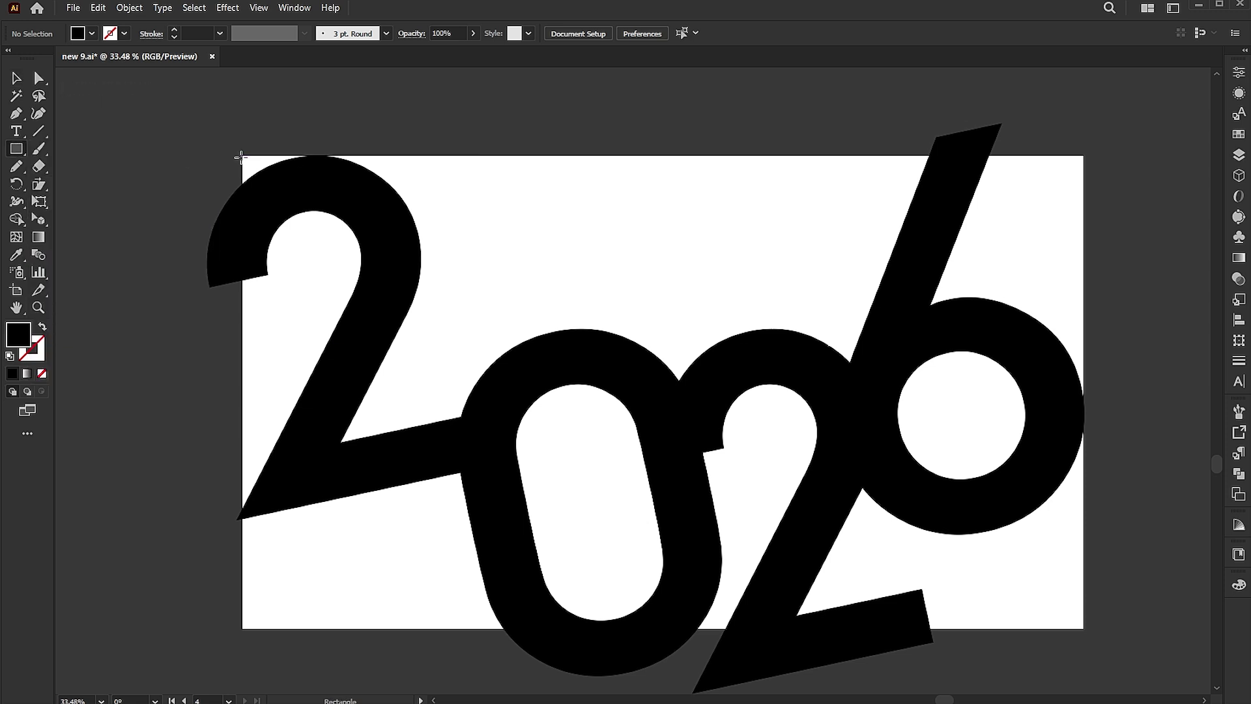
{"action": "left_click_drag", "start_coordinate": [240, 157], "coordinate": [1084, 628]}
{"action": "key", "text": "v"}
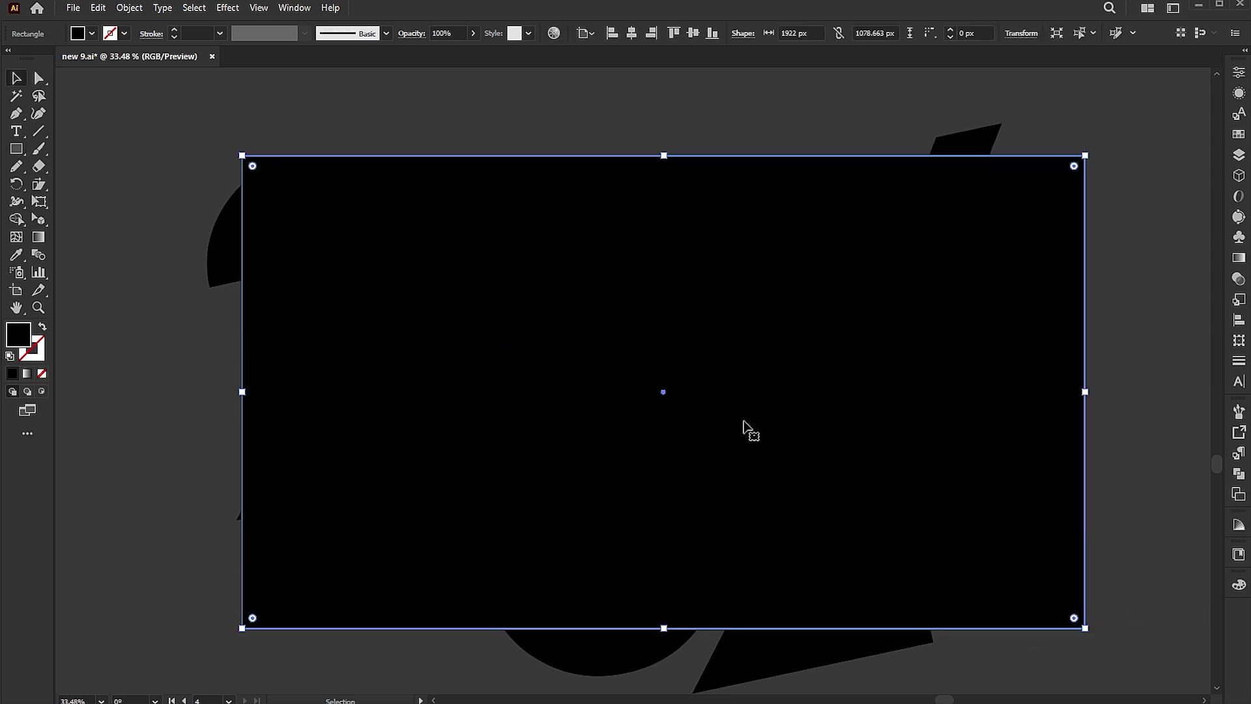
{"action": "right_click", "coordinate": [547, 260]}
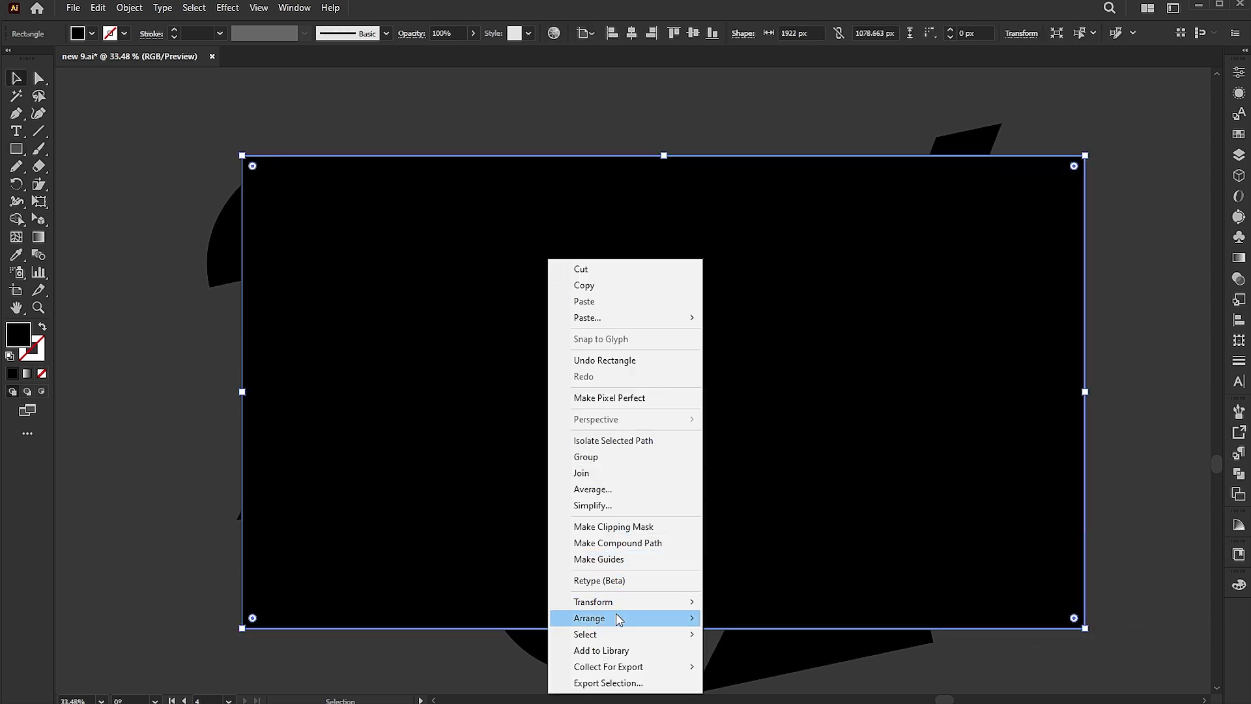
{"action": "mouse_move", "coordinate": [619, 618]}
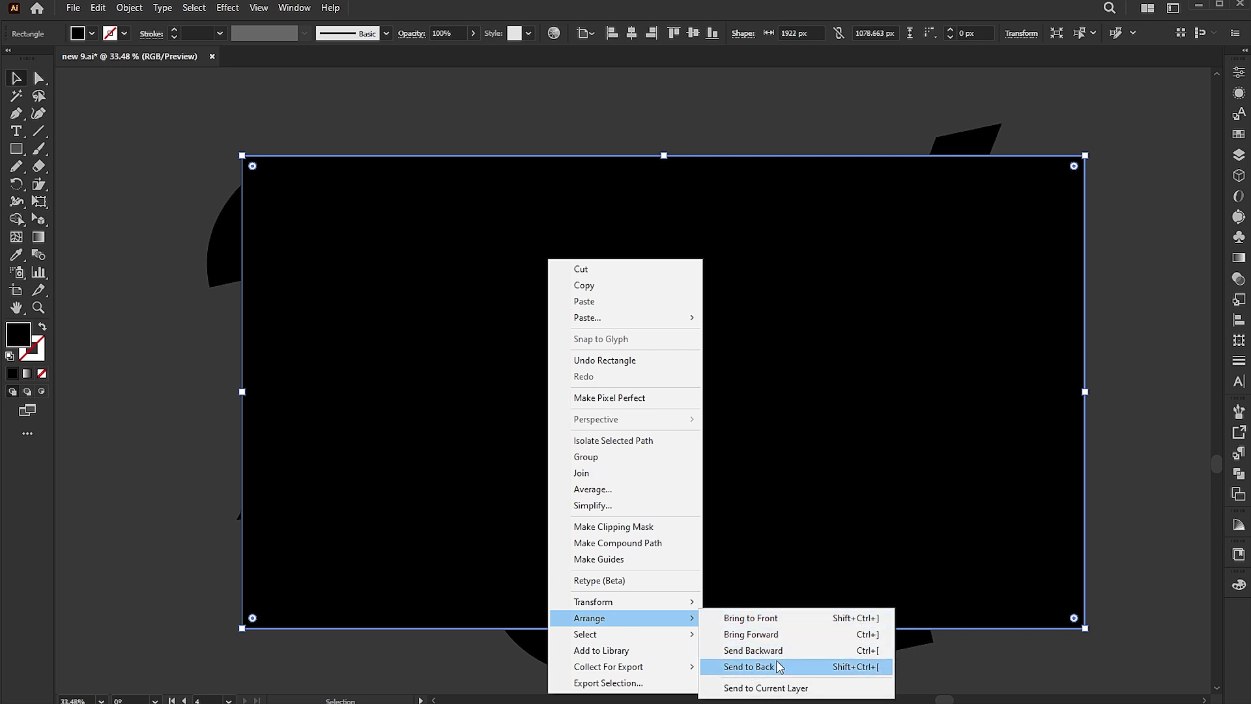
{"action": "left_click", "coordinate": [779, 666]}
Fill all four 2026 digits with white (#FFFFFF)
{"action": "left_click", "coordinate": [991, 158]}
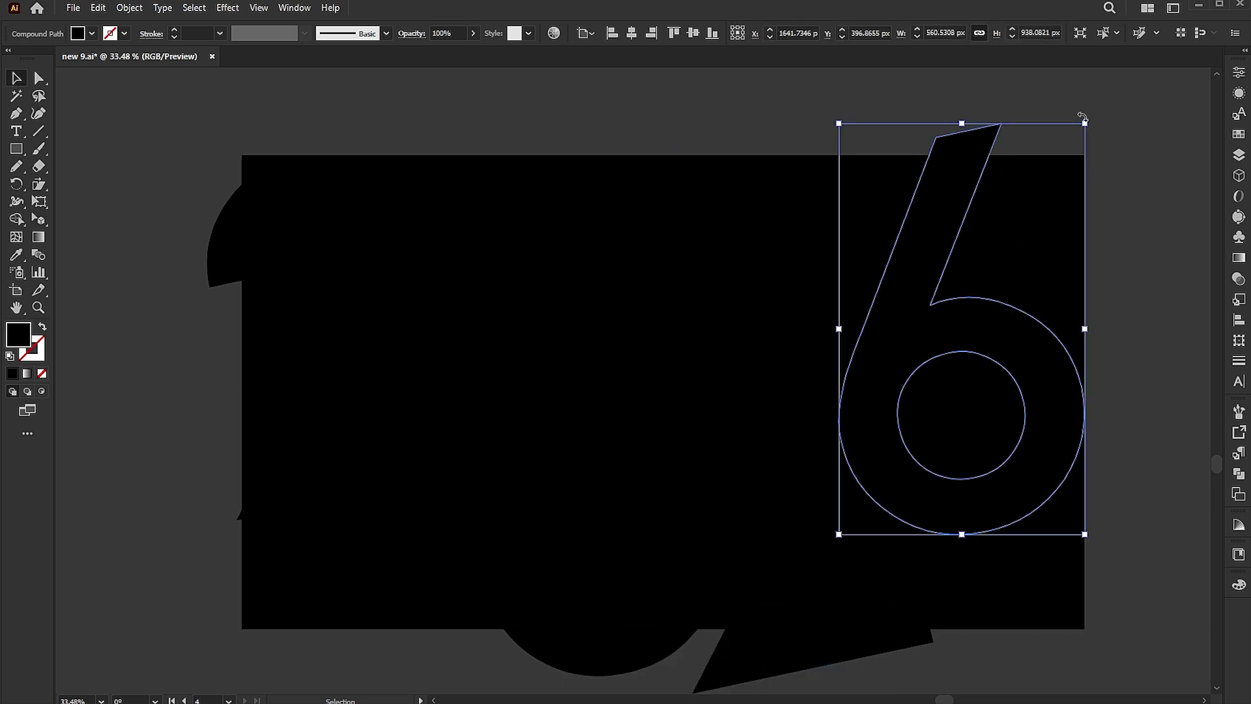
{"action": "left_click_drag", "start_coordinate": [1088, 114], "coordinate": [321, 637]}
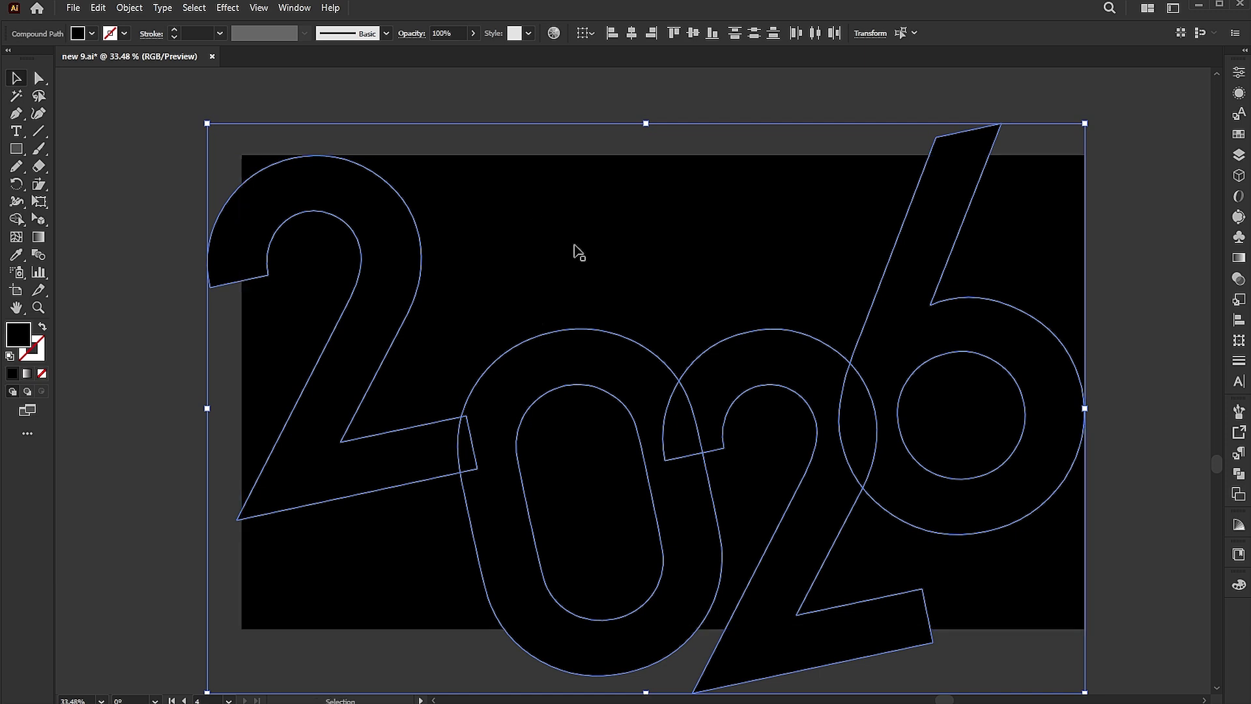
{"action": "double_click", "coordinate": [18, 335]}
{"action": "left_click_drag", "start_coordinate": [840, 296], "coordinate": [818, 155]}
{"action": "left_click", "coordinate": [1177, 174]}
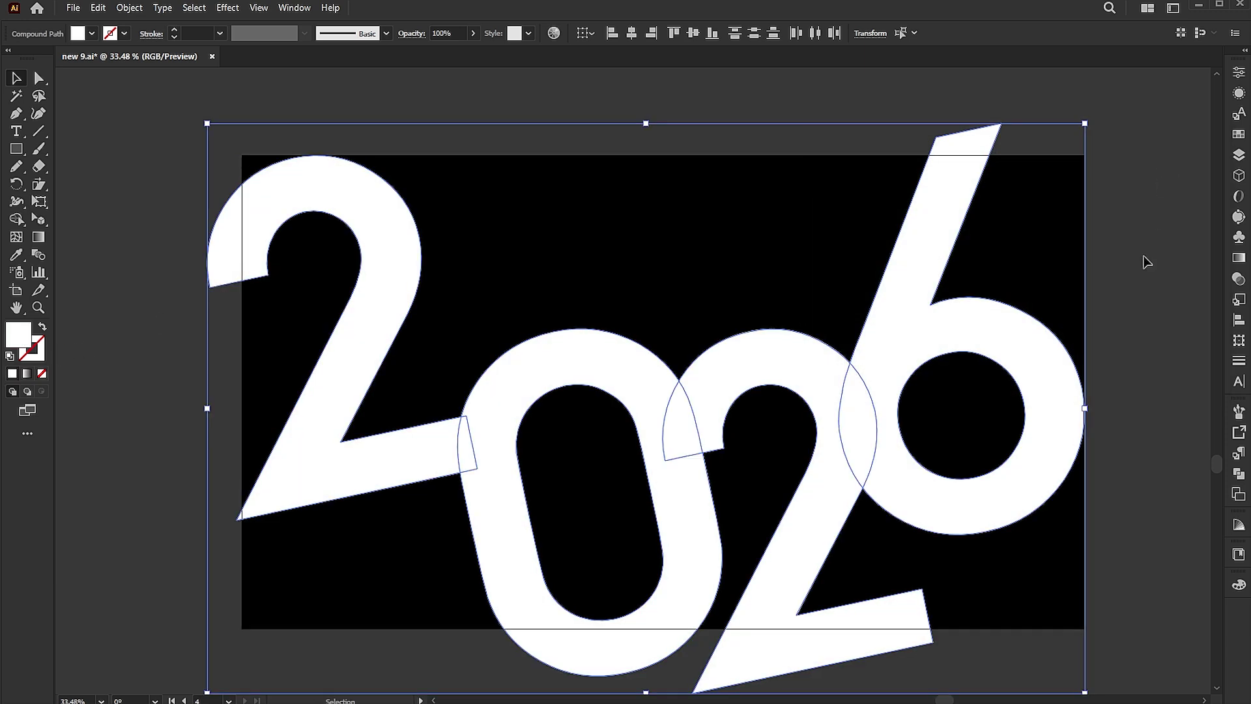
{"action": "left_click", "coordinate": [85, 116]}
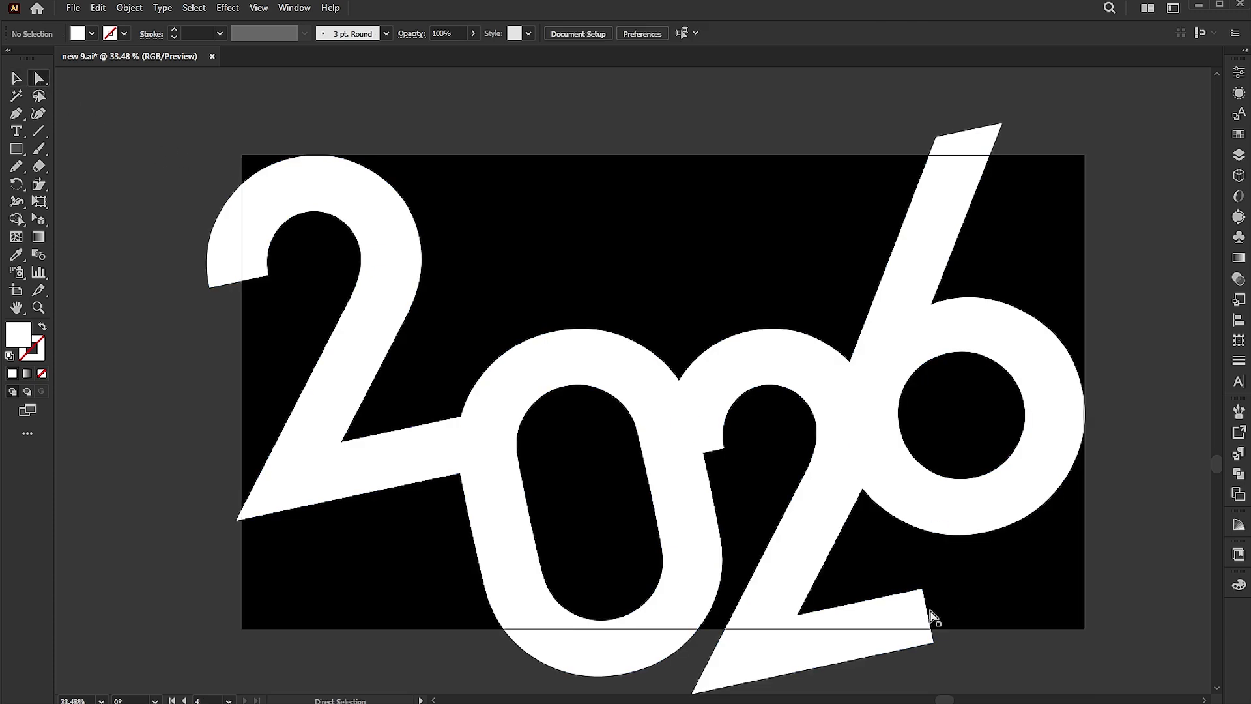
Stretch the second 2's base rightward, then Divide the digits and black background with Pathfinder
{"action": "left_click_drag", "start_coordinate": [931, 616], "coordinate": [1100, 584]}
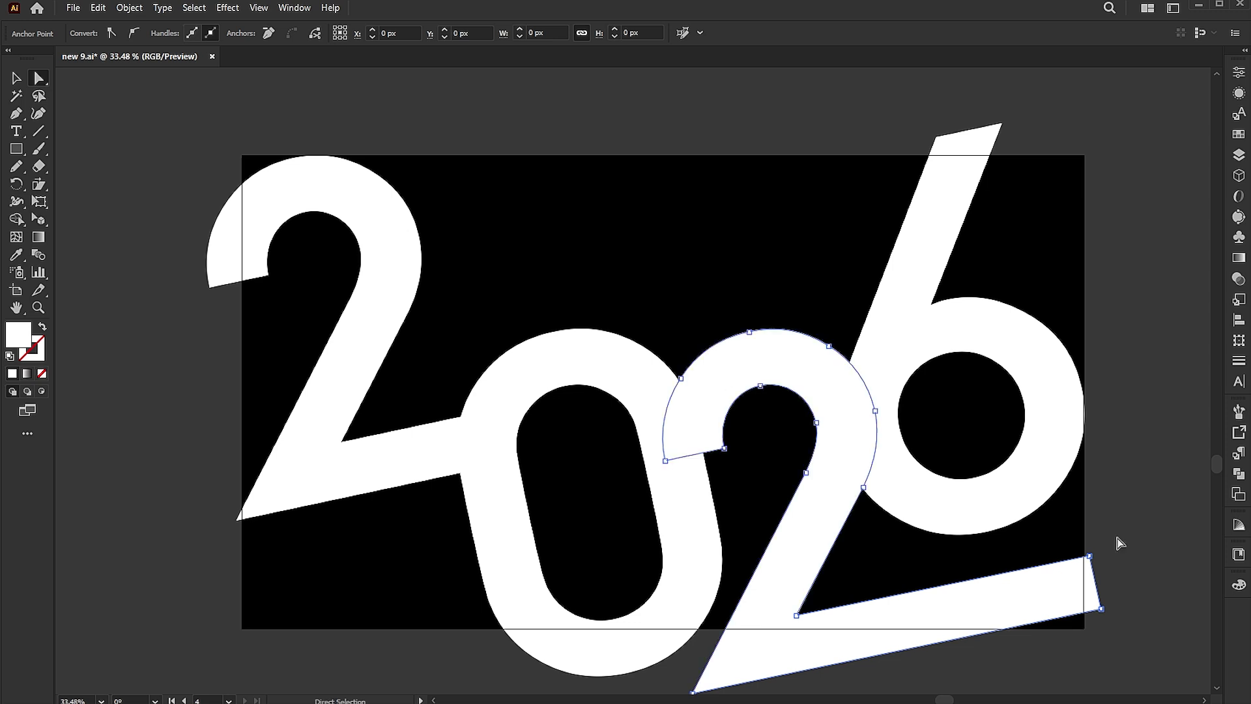
{"action": "left_click", "coordinate": [1145, 497]}
{"action": "key", "text": "v"}
{"action": "left_click_drag", "start_coordinate": [1157, 234], "coordinate": [454, 620]}
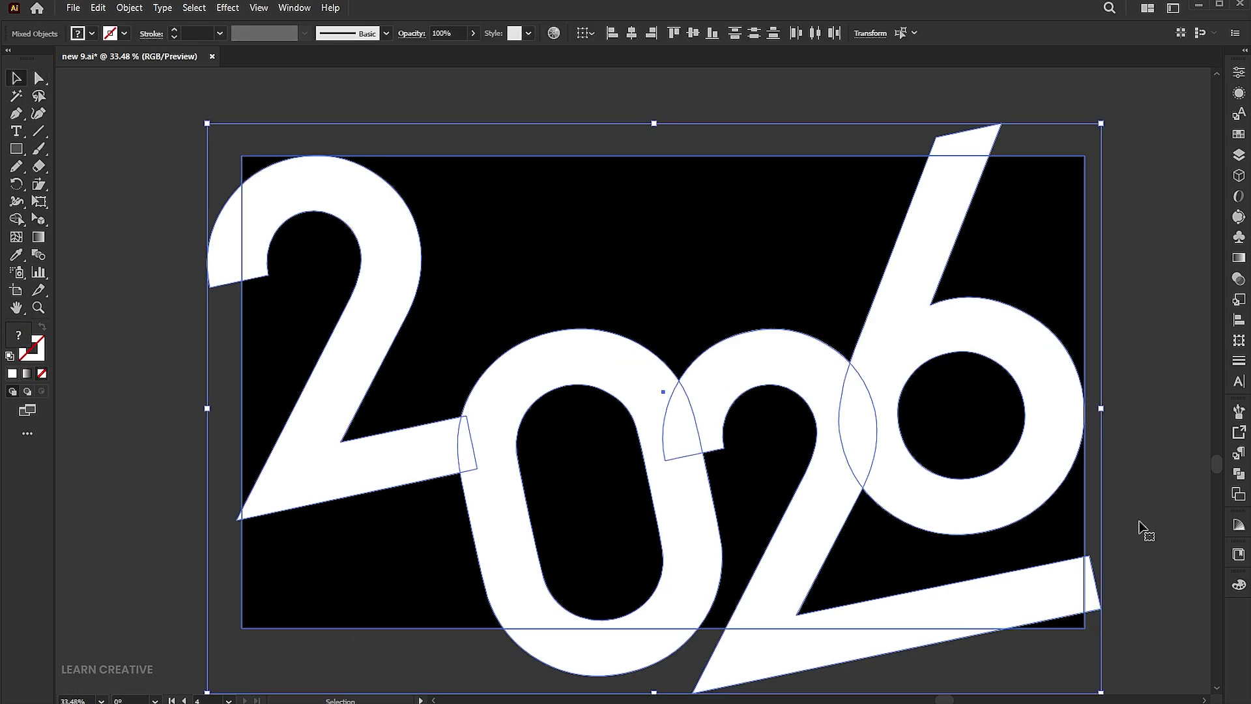
{"action": "left_click", "coordinate": [1236, 474]}
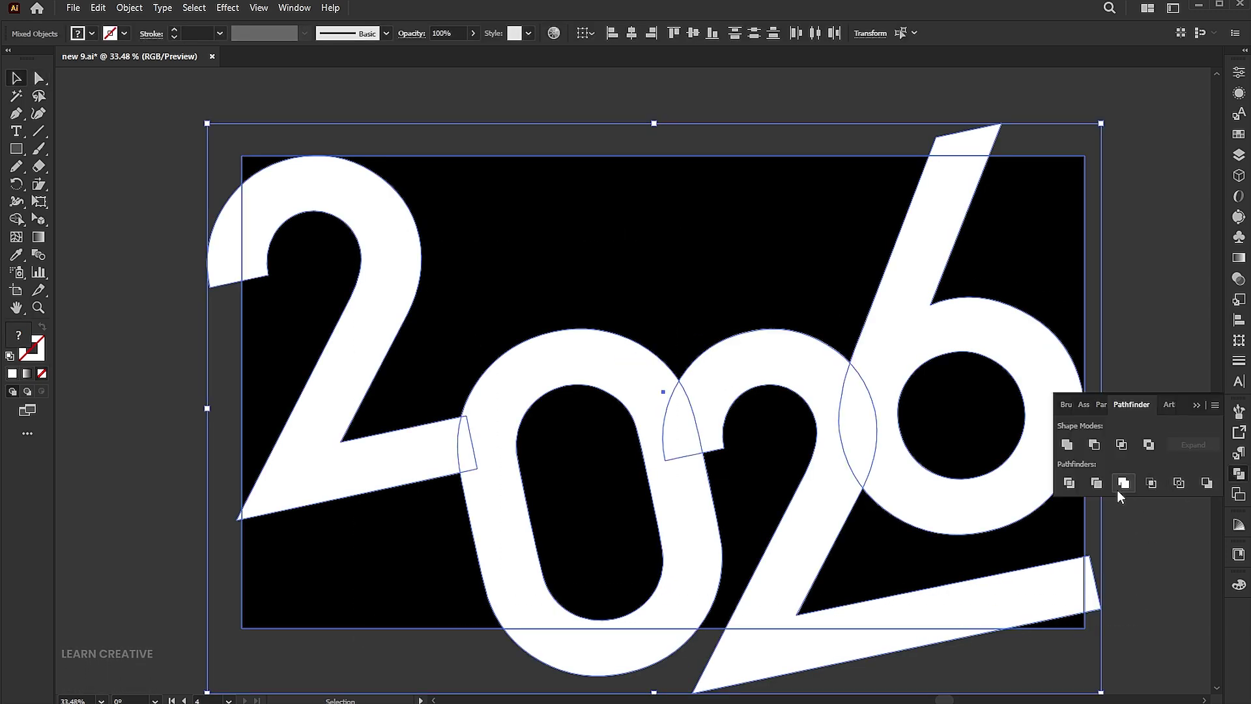
{"action": "left_click", "coordinate": [1076, 484]}
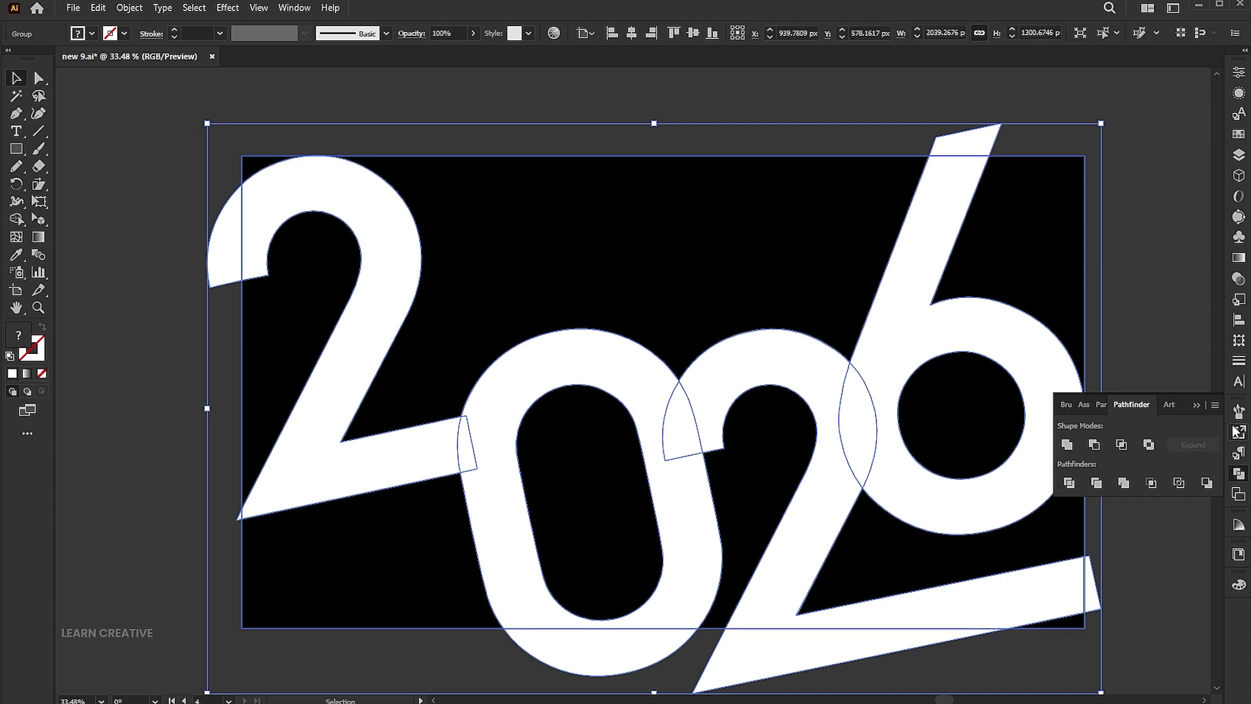
{"action": "left_click", "coordinate": [1199, 405]}
Inside the divided group, delete the white digit pieces and the black piece above the digits
{"action": "double_click", "coordinate": [410, 268]}
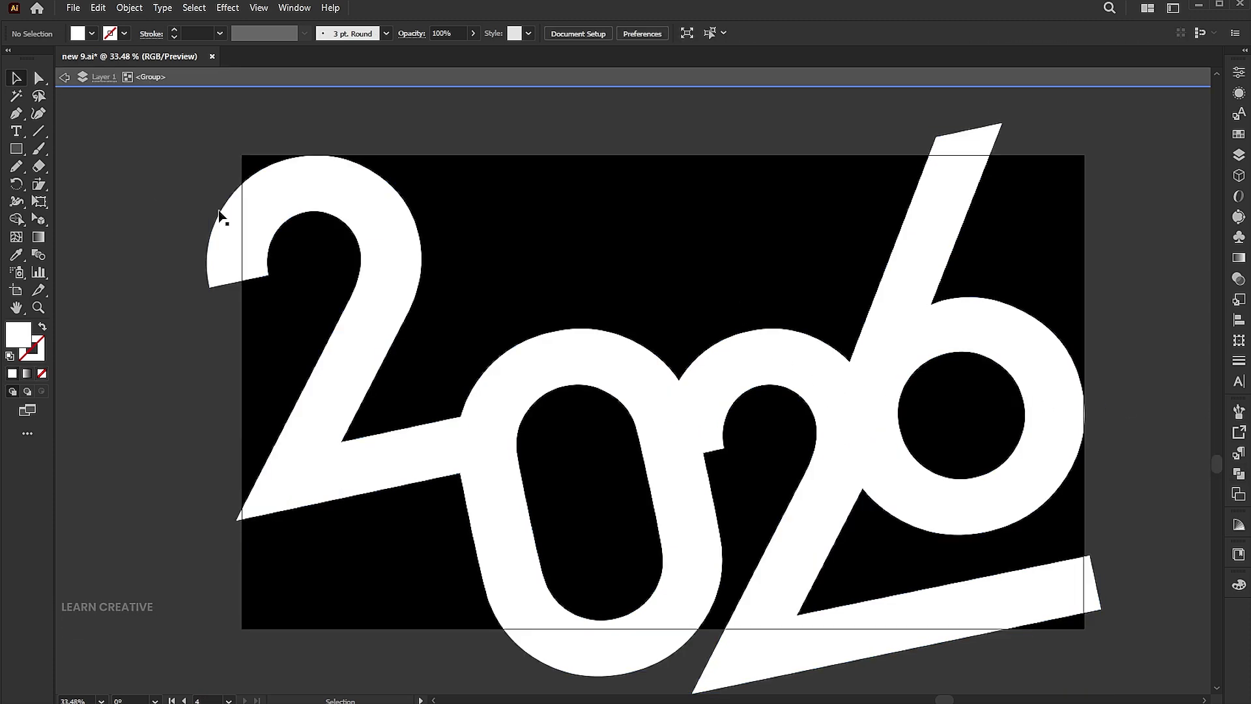
{"action": "left_click", "coordinate": [16, 97]}
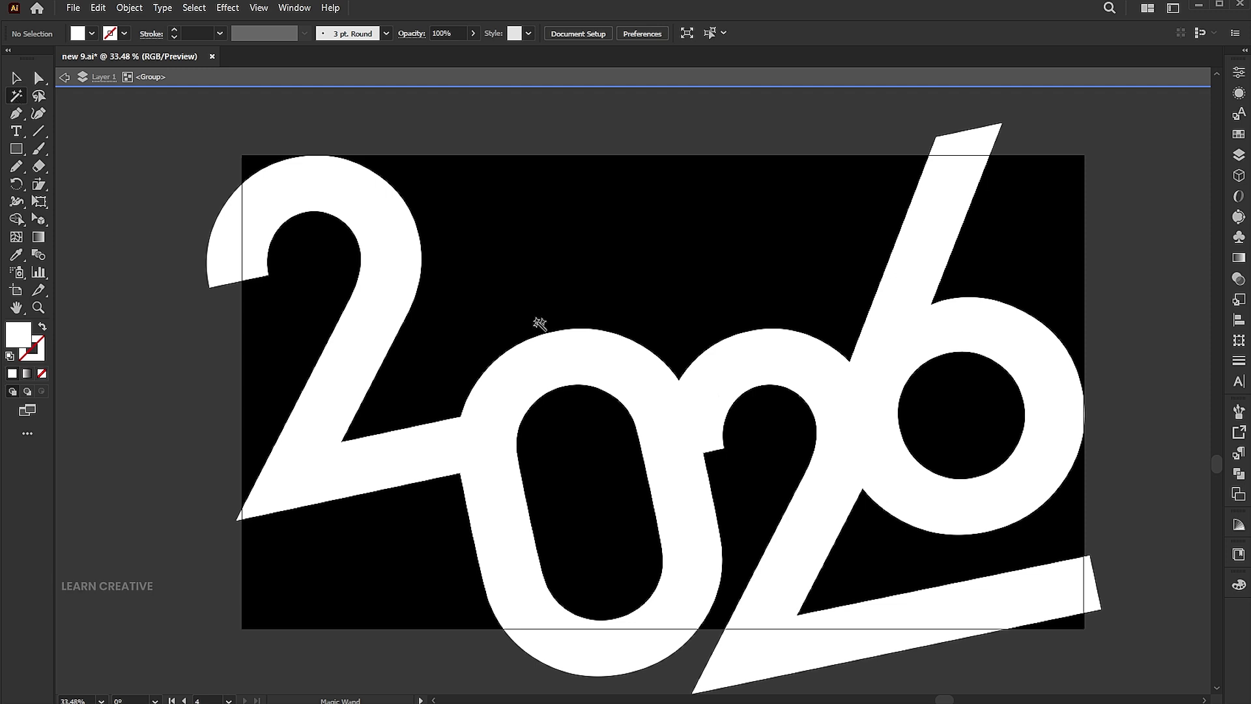
{"action": "left_click", "coordinate": [706, 386]}
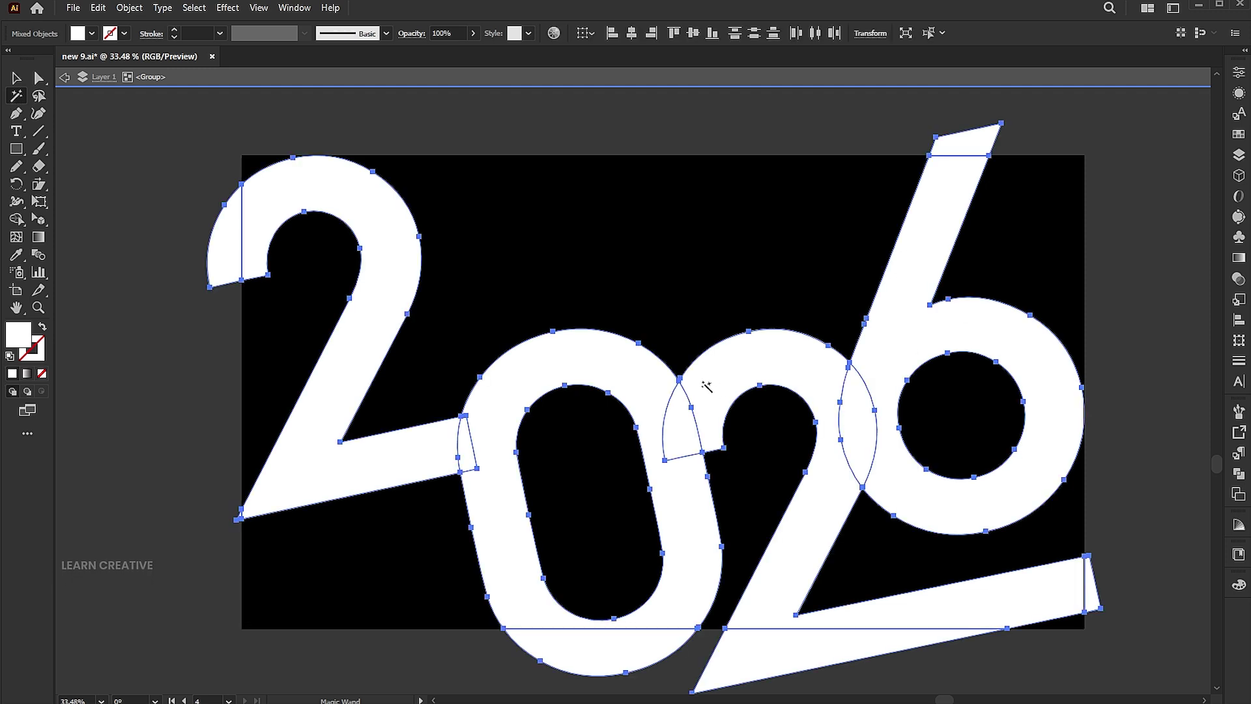
{"action": "key", "text": "ctrl+shift+a"}
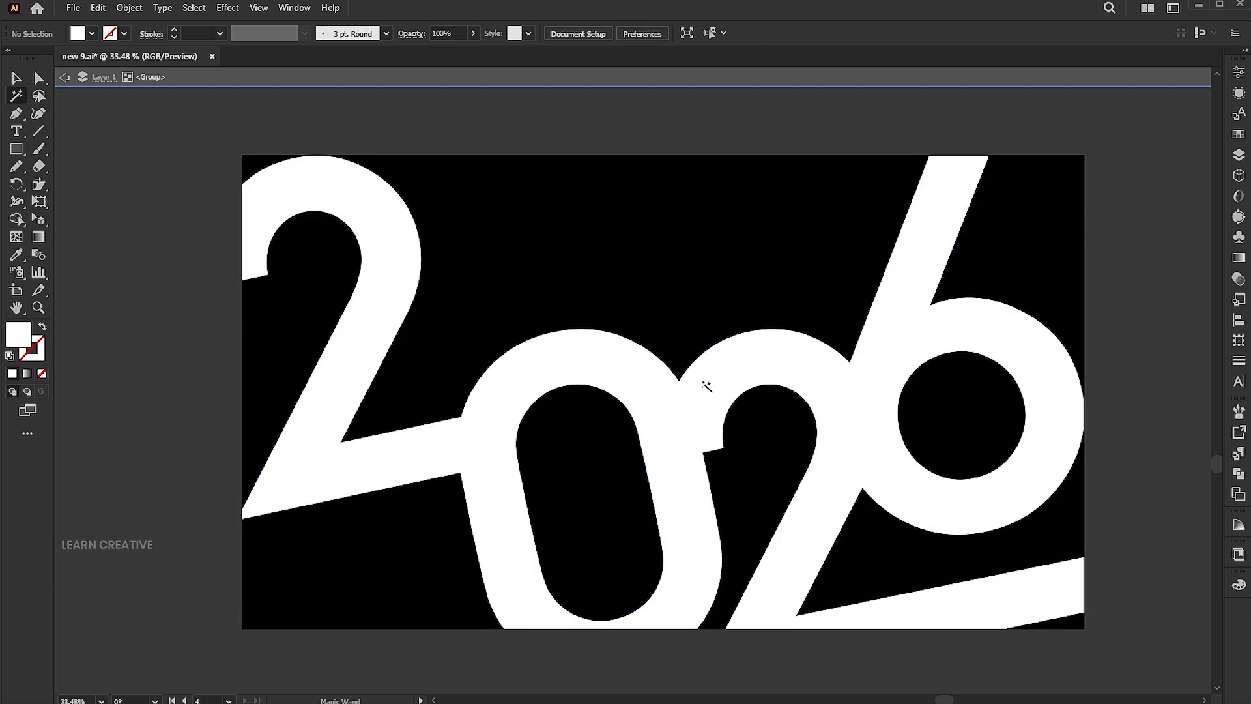
{"action": "key", "text": "v"}
{"action": "left_click", "coordinate": [689, 249]}
{"action": "key", "text": "Delete"}
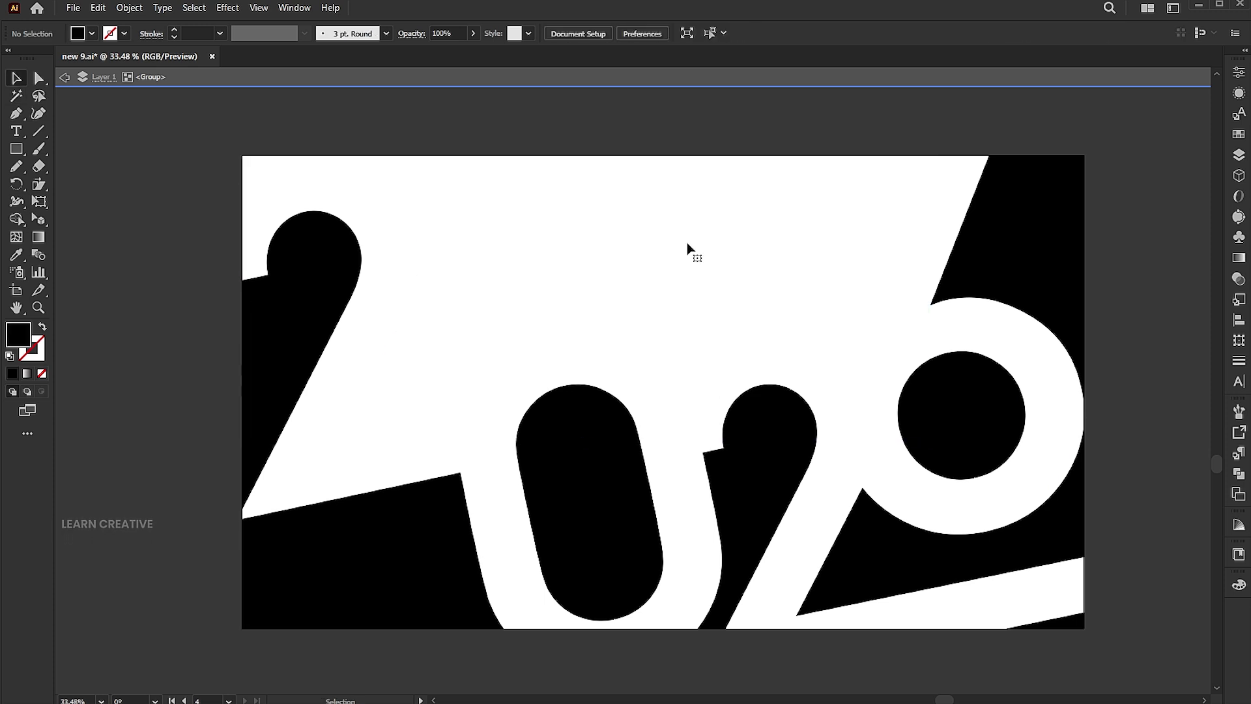
{"action": "double_click", "coordinate": [687, 247]}
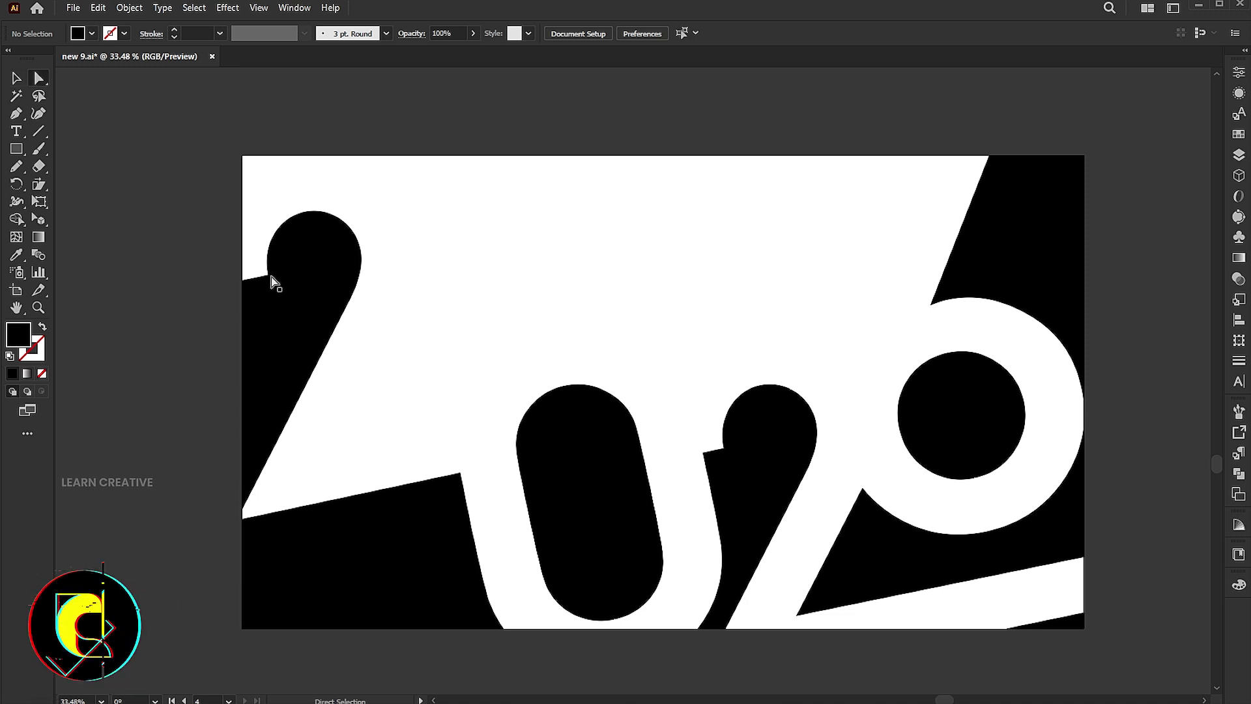
Round the first 2's black top by moving its corner anchor and handle, then smooth the curve
{"action": "key", "text": "a"}
{"action": "left_click_drag", "start_coordinate": [268, 275], "coordinate": [243, 284]}
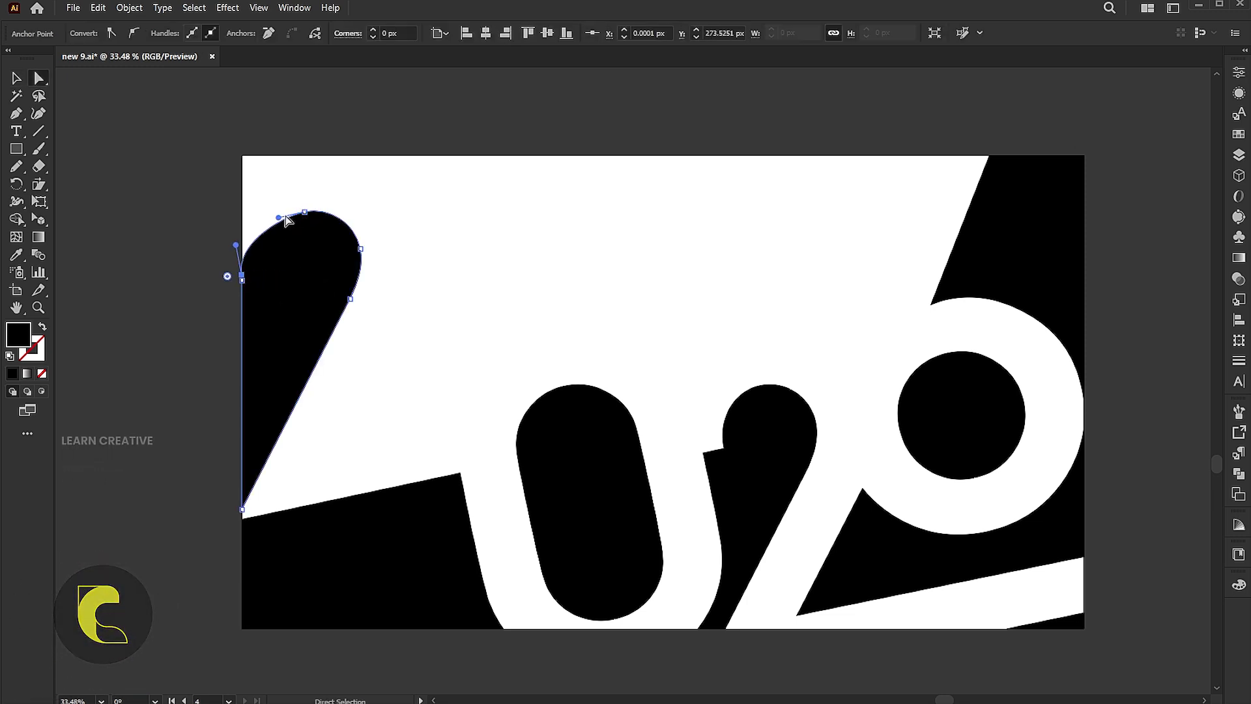
{"action": "left_click_drag", "start_coordinate": [301, 218], "coordinate": [275, 204]}
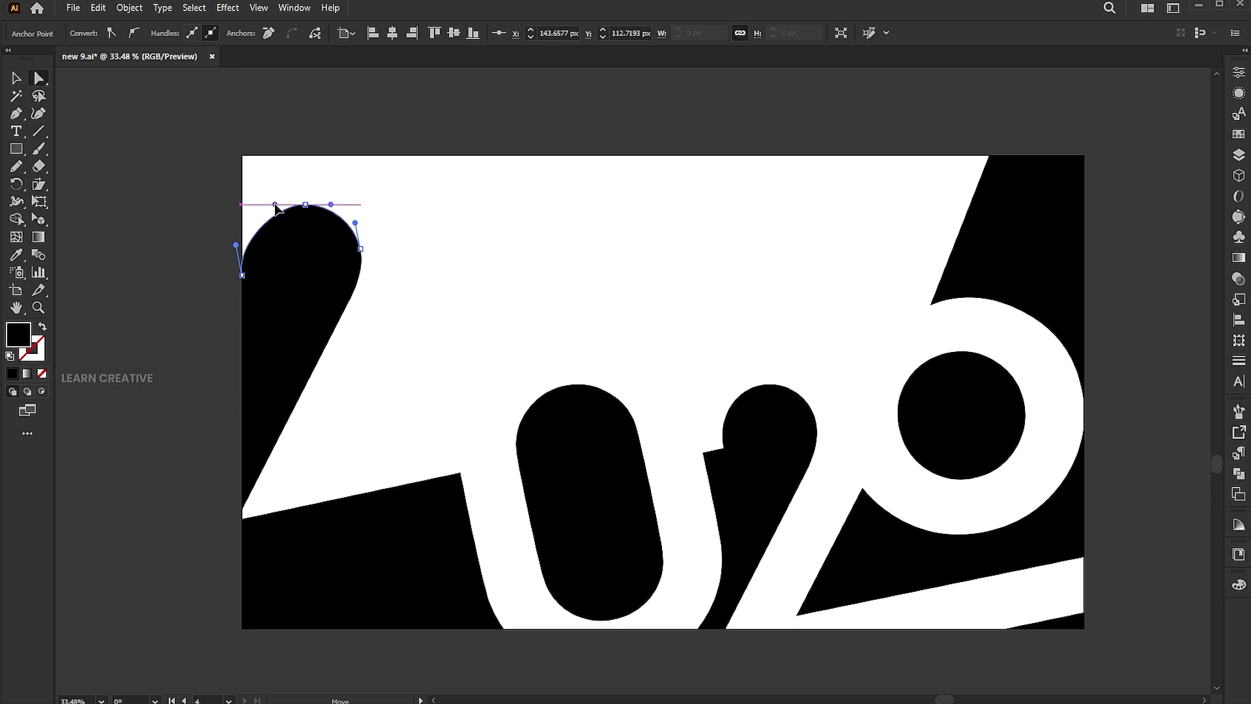
{"action": "key", "text": "v"}
{"action": "left_click", "coordinate": [475, 240]}
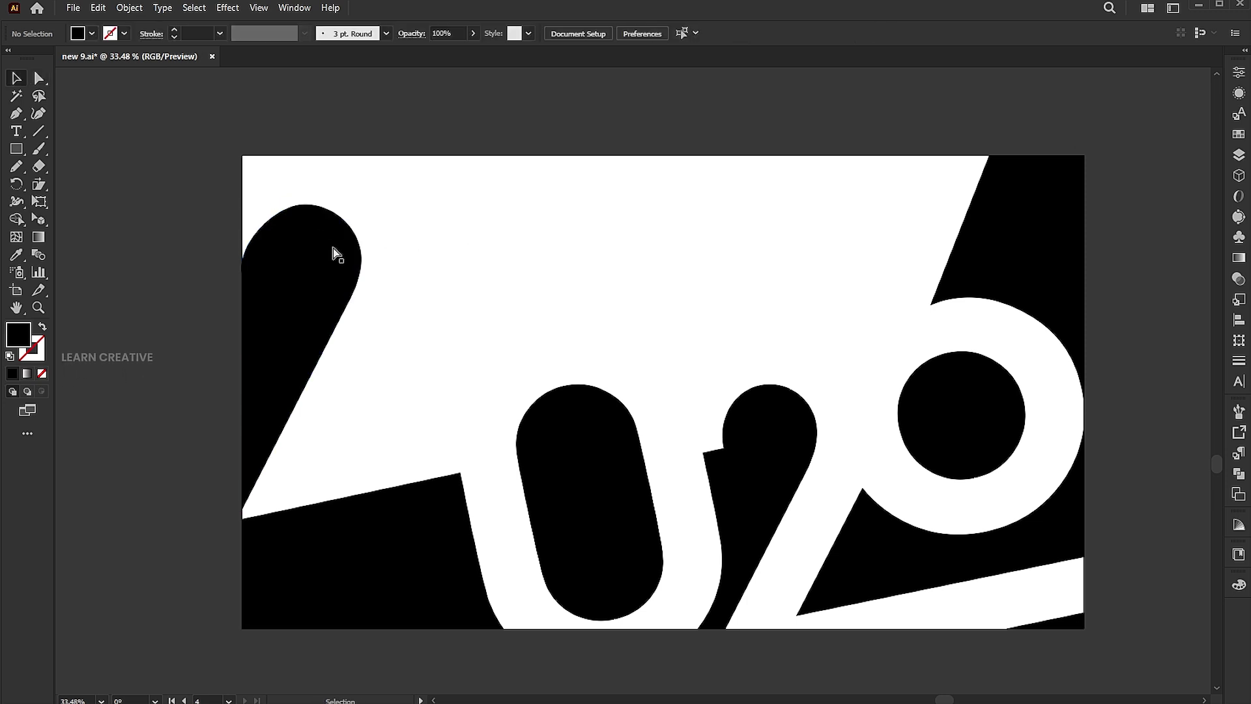
{"action": "left_click", "coordinate": [337, 254]}
{"action": "left_click", "coordinate": [16, 166]}
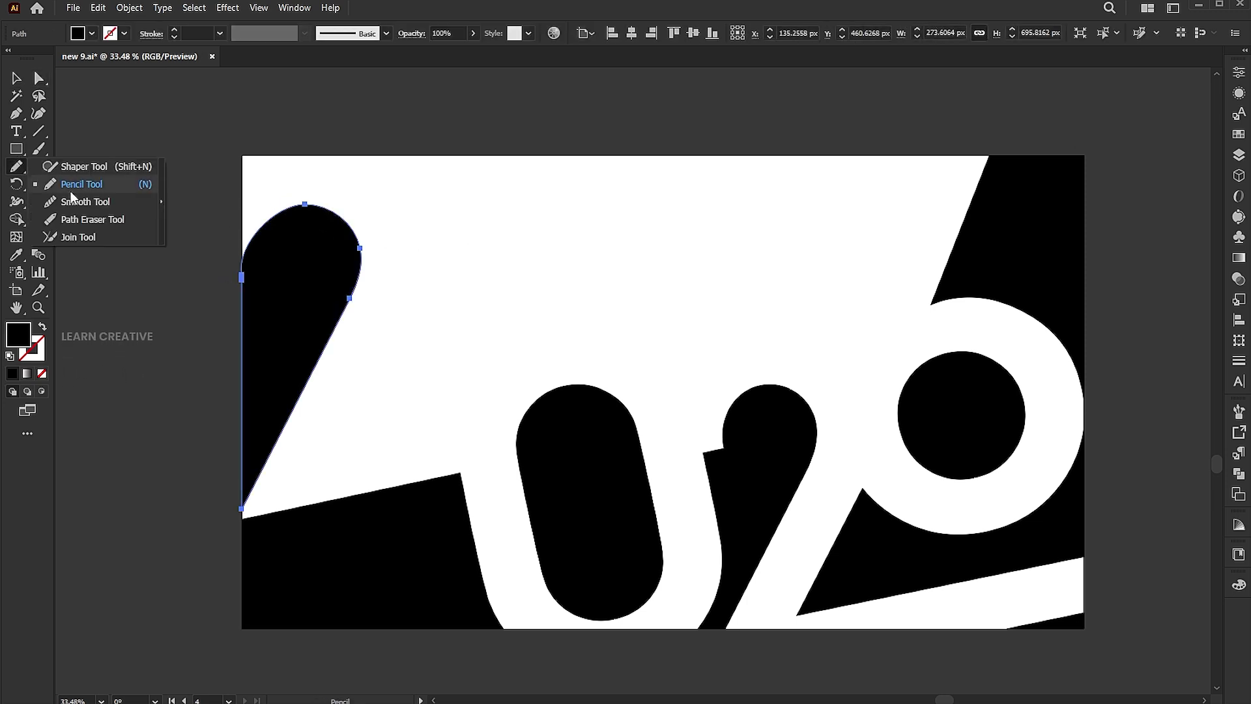
{"action": "left_click", "coordinate": [74, 201]}
{"action": "left_click_drag", "start_coordinate": [321, 204], "coordinate": [323, 205]}
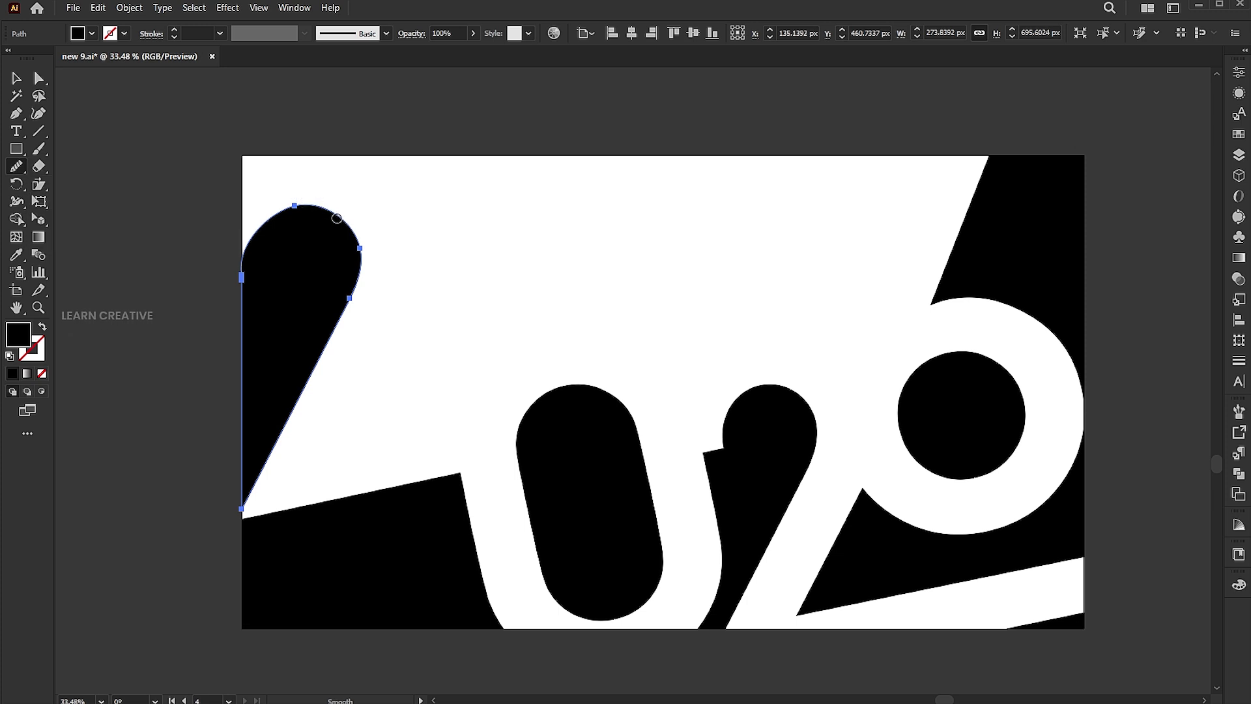
{"action": "key", "text": "v"}
{"action": "left_click", "coordinate": [511, 262]}
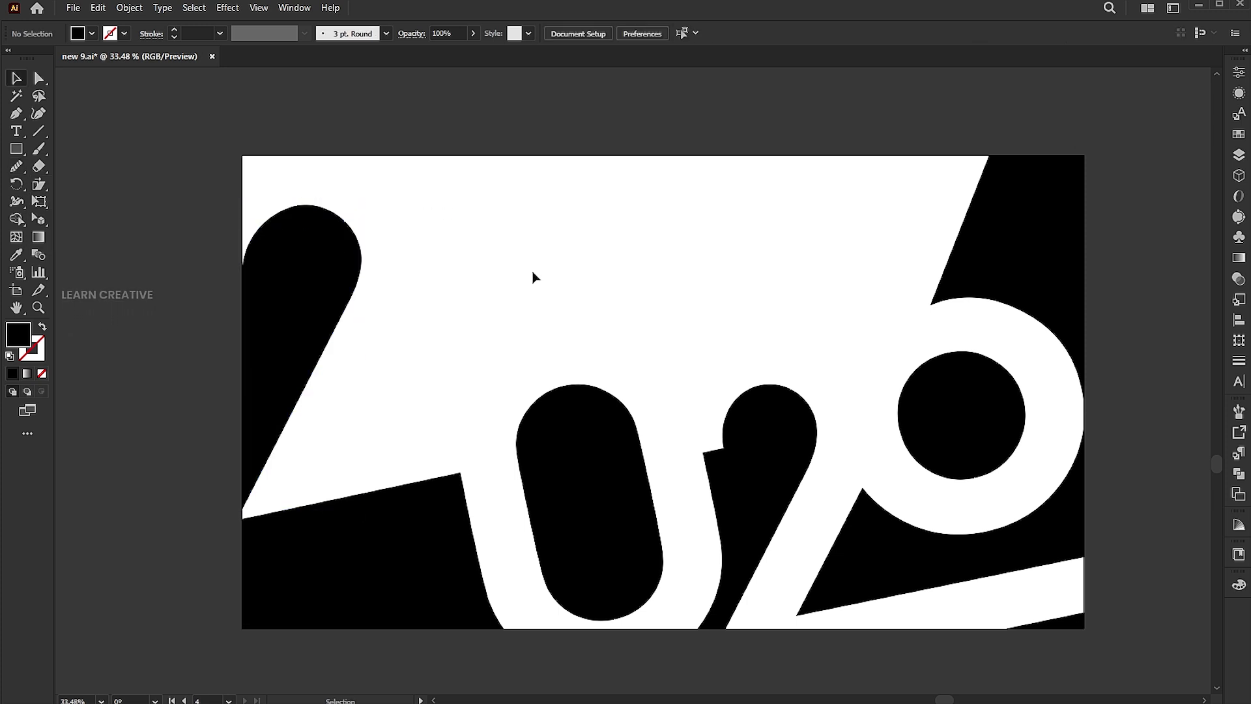
Remove the notch on the second 2's top and round its teardrop by raising the top anchor
{"action": "key", "text": "a"}
{"action": "left_click_drag", "start_coordinate": [723, 448], "coordinate": [706, 456]}
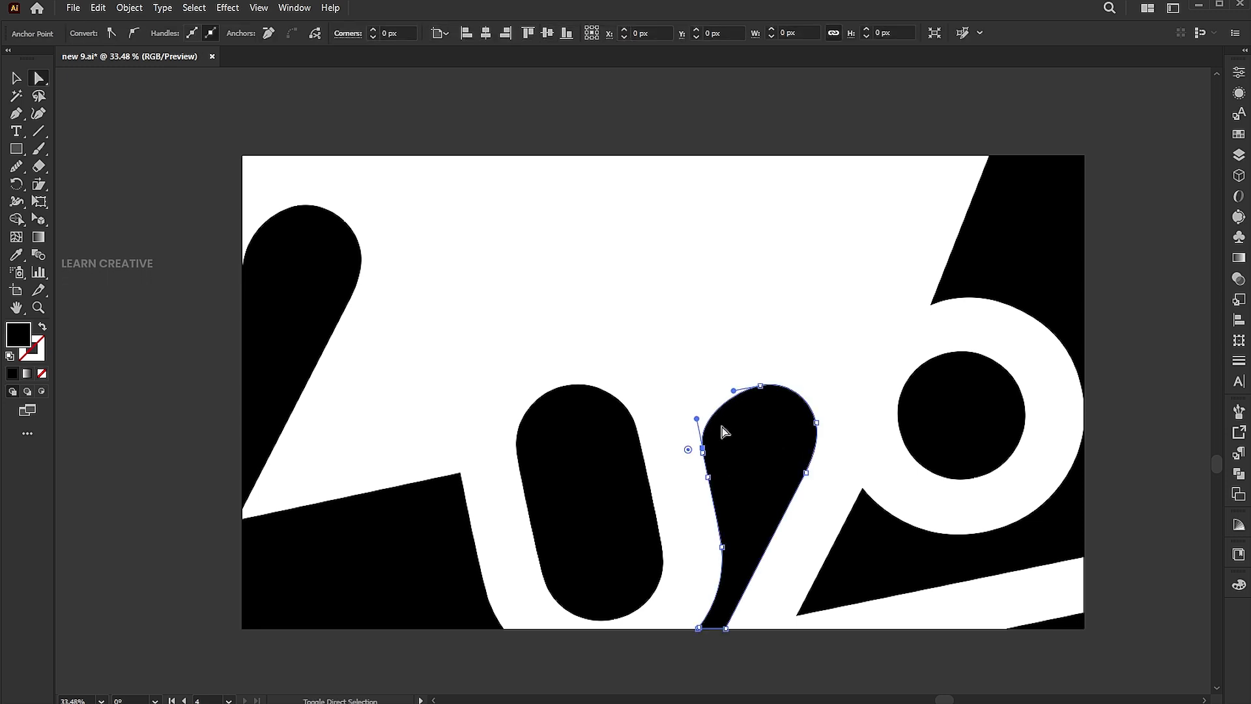
{"action": "left_click_drag", "start_coordinate": [759, 390], "coordinate": [756, 381]}
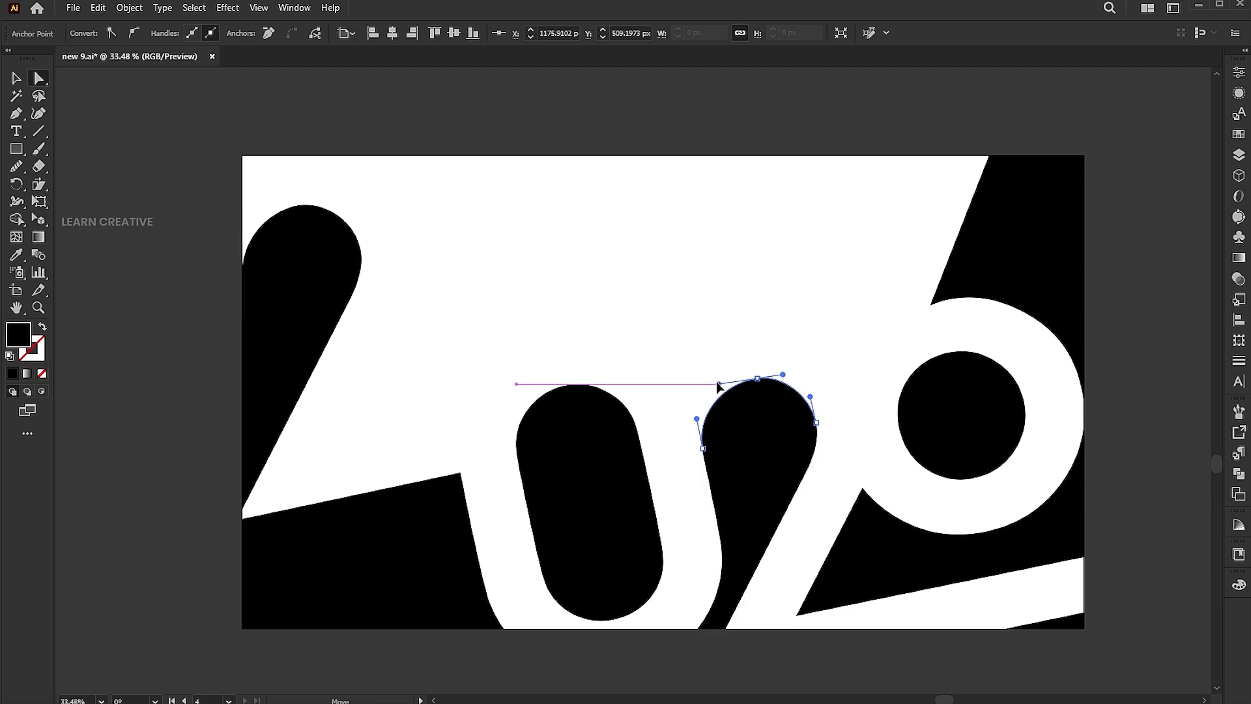
{"action": "left_click", "coordinate": [789, 328]}
Add a 'thank you everything' text line at 200 pt near the top
{"action": "key", "text": "v"}
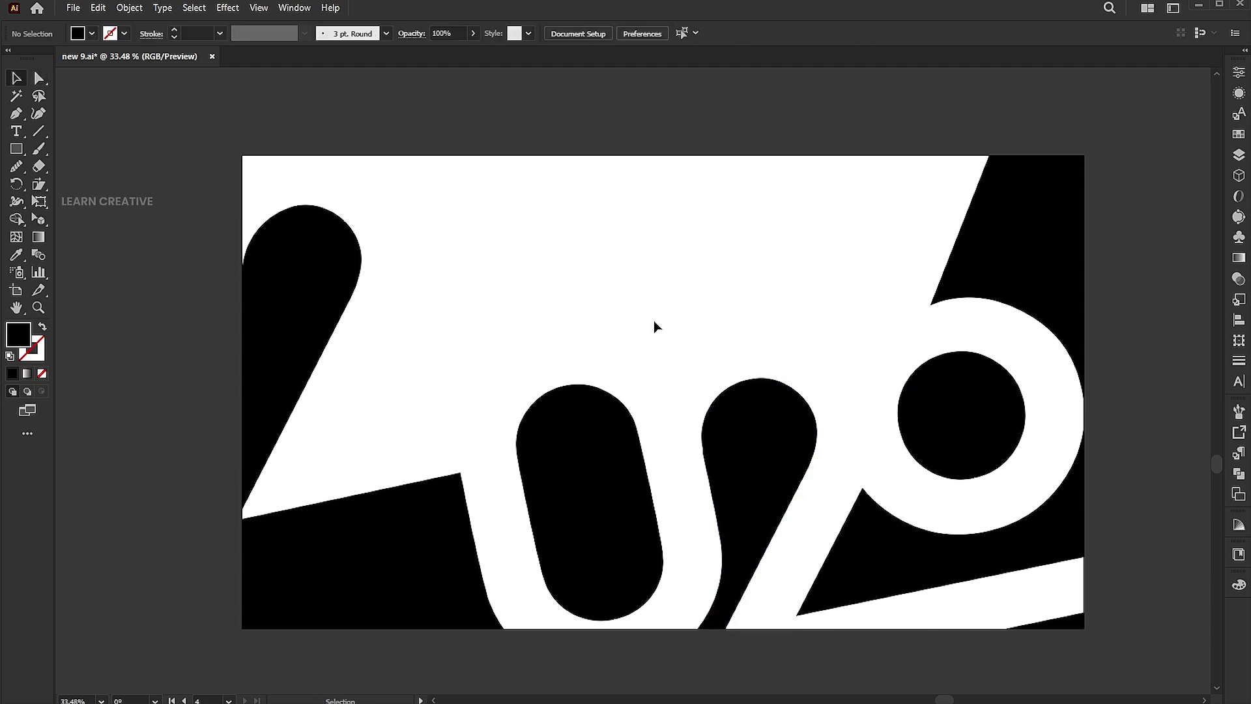
{"action": "scroll", "coordinate": [541, 295], "scroll_direction": "up", "scroll_amount": 1}
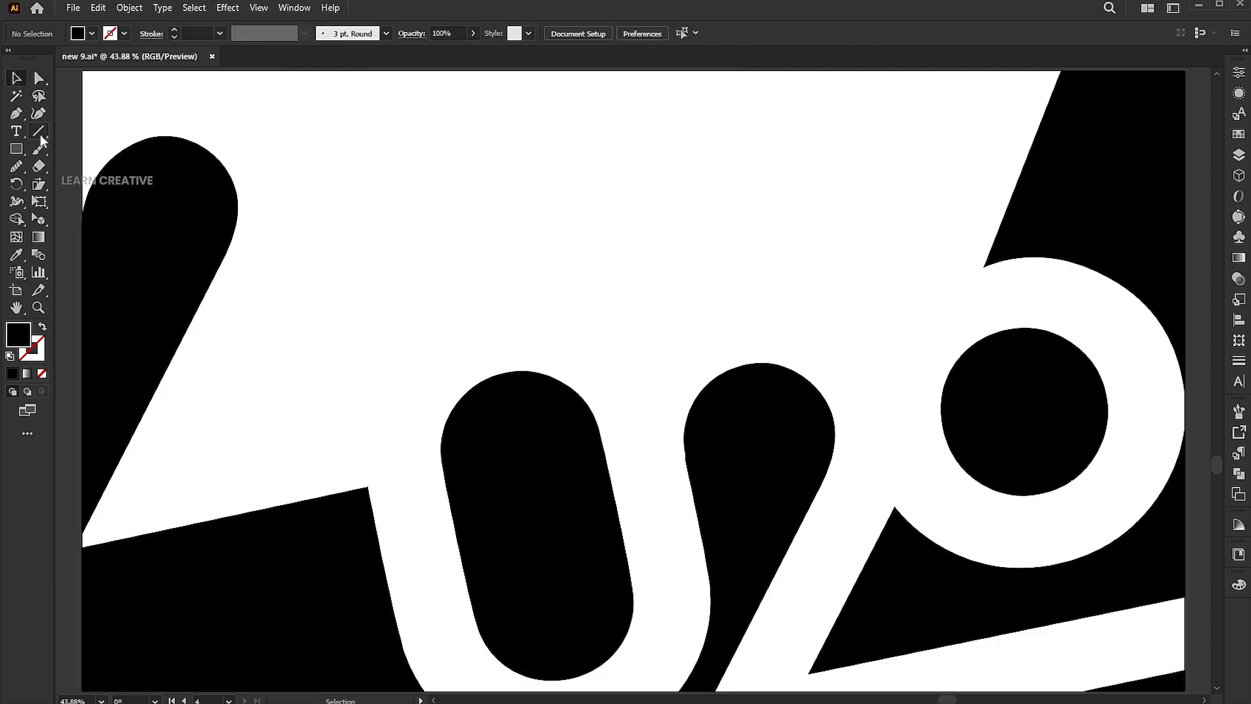
{"action": "key", "text": "t"}
{"action": "left_click", "coordinate": [419, 196]}
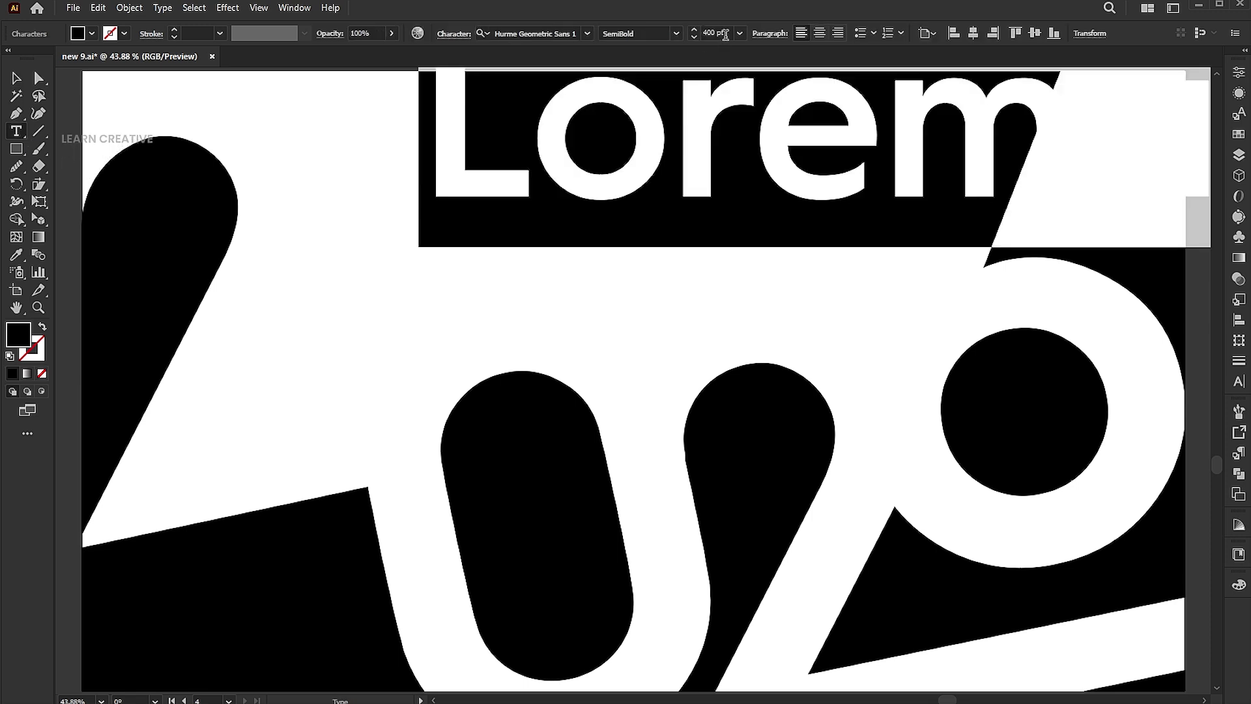
{"action": "double_click", "coordinate": [725, 35]}
{"action": "type", "text": "200"}
{"action": "key", "text": "Return"}
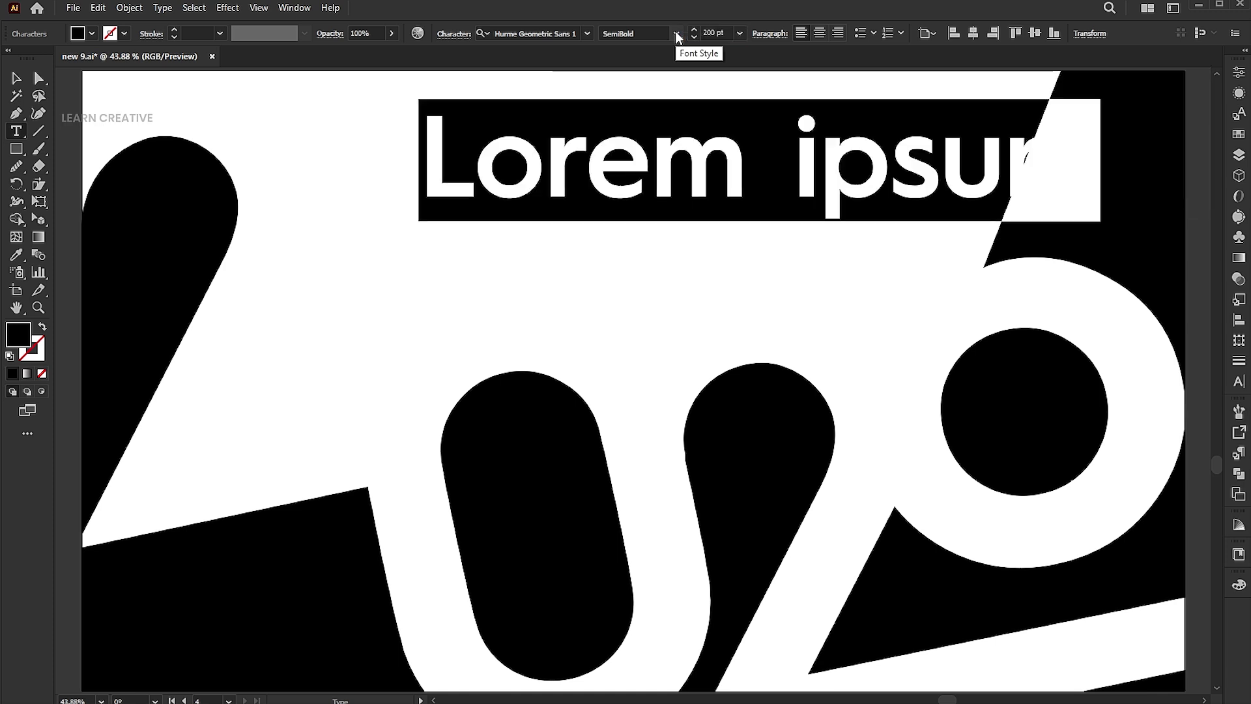
{"action": "type", "text": "than"}
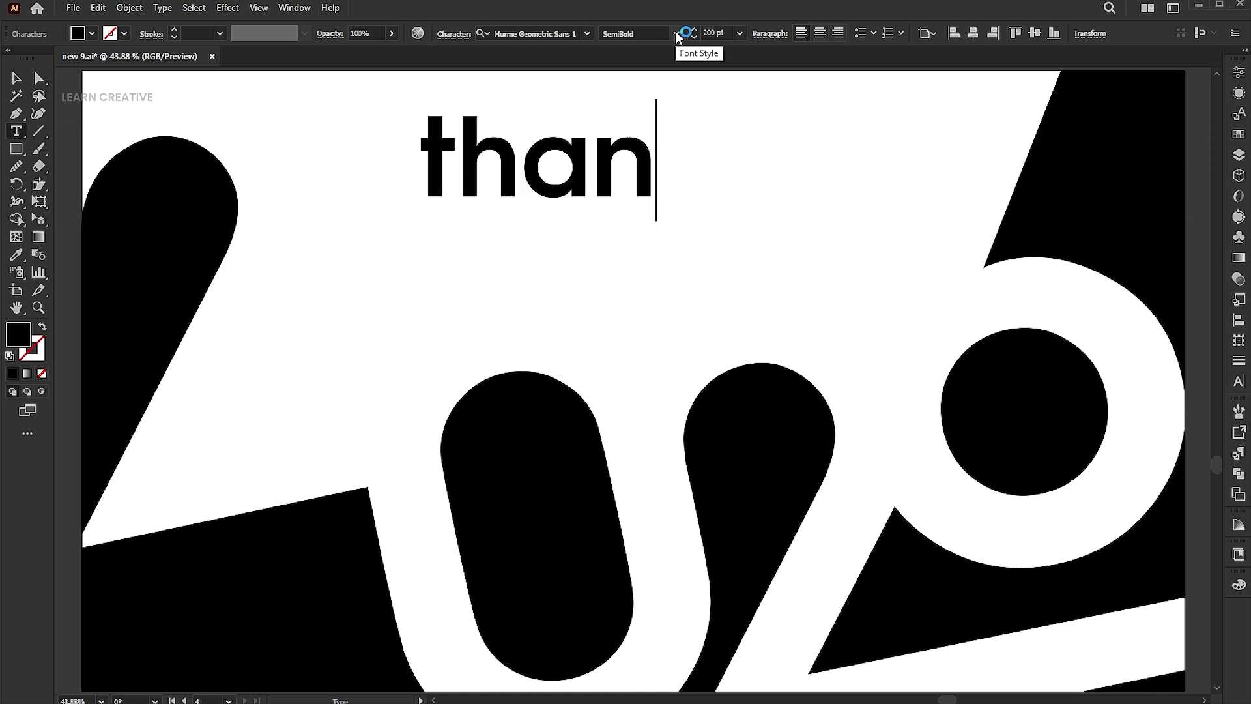
{"action": "type", "text": "k you ever"}
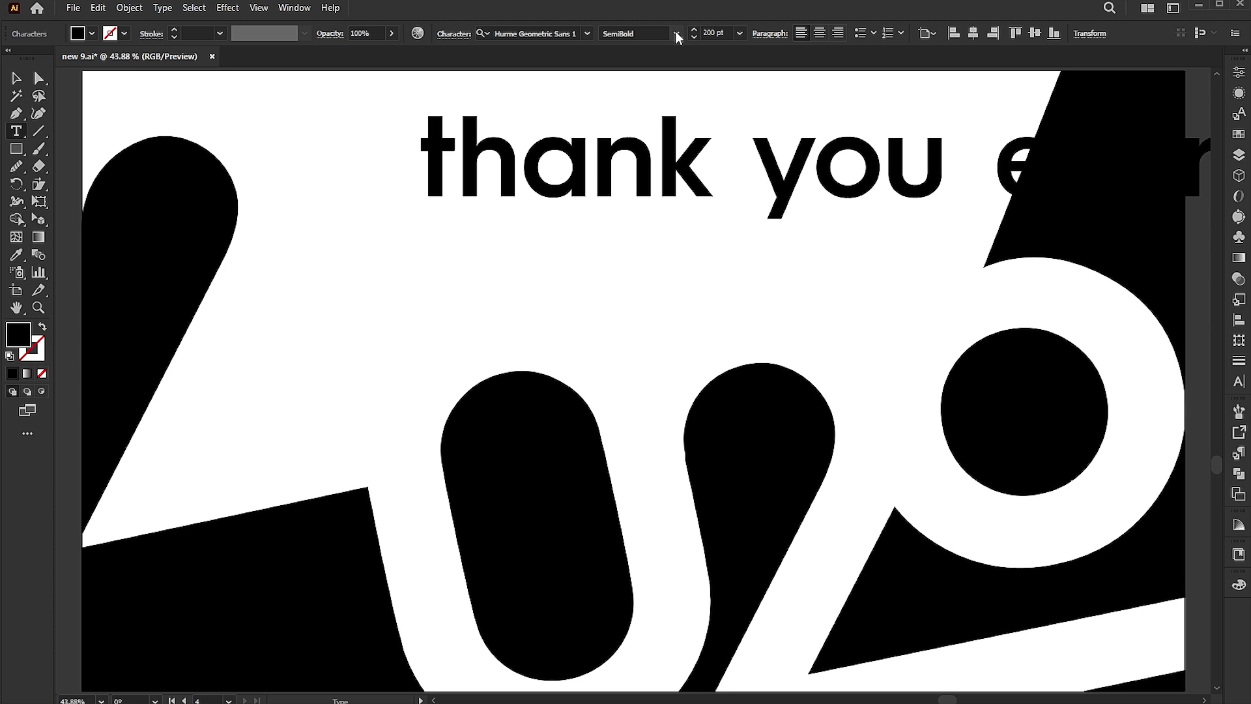
{"action": "key", "text": "Escape"}
Make the line uppercase, shrink it into the upper-left area, and duplicate it just below
{"action": "left_click", "coordinate": [166, 8]}
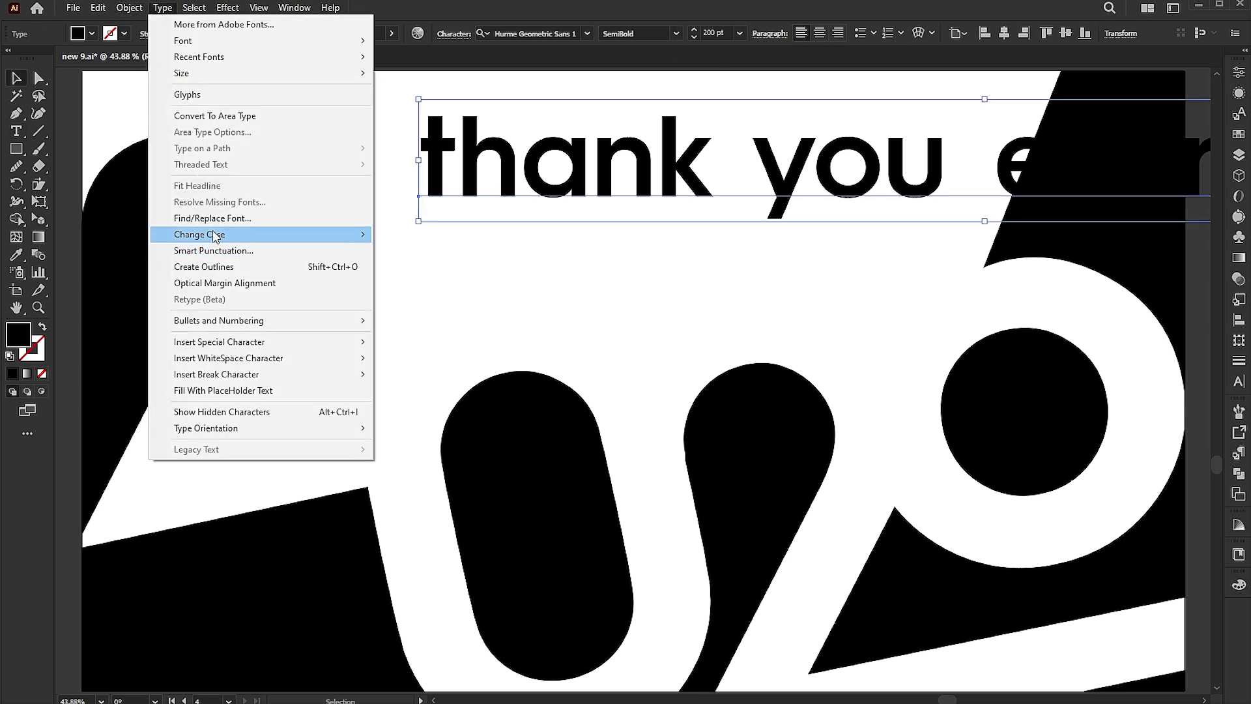
{"action": "mouse_move", "coordinate": [217, 236]}
{"action": "left_click", "coordinate": [393, 239]}
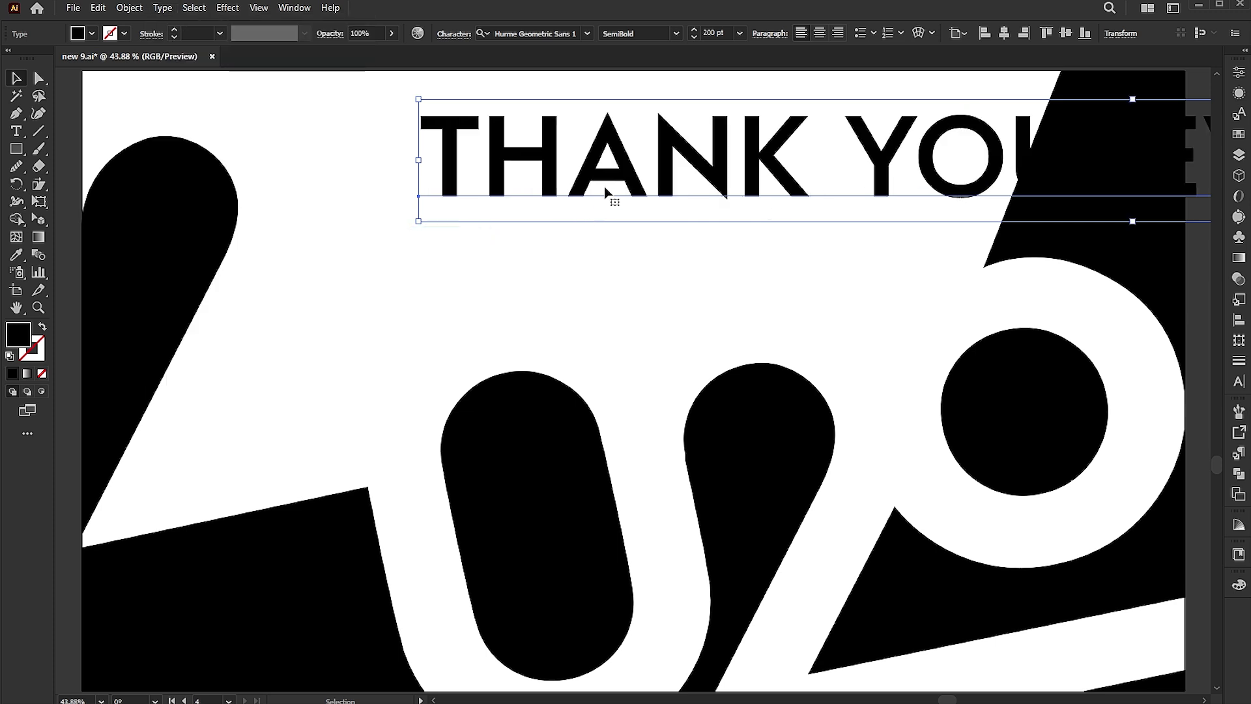
{"action": "left_click_drag", "start_coordinate": [1003, 173], "coordinate": [765, 207]}
{"action": "left_click_drag", "start_coordinate": [896, 133], "coordinate": [477, 149]}
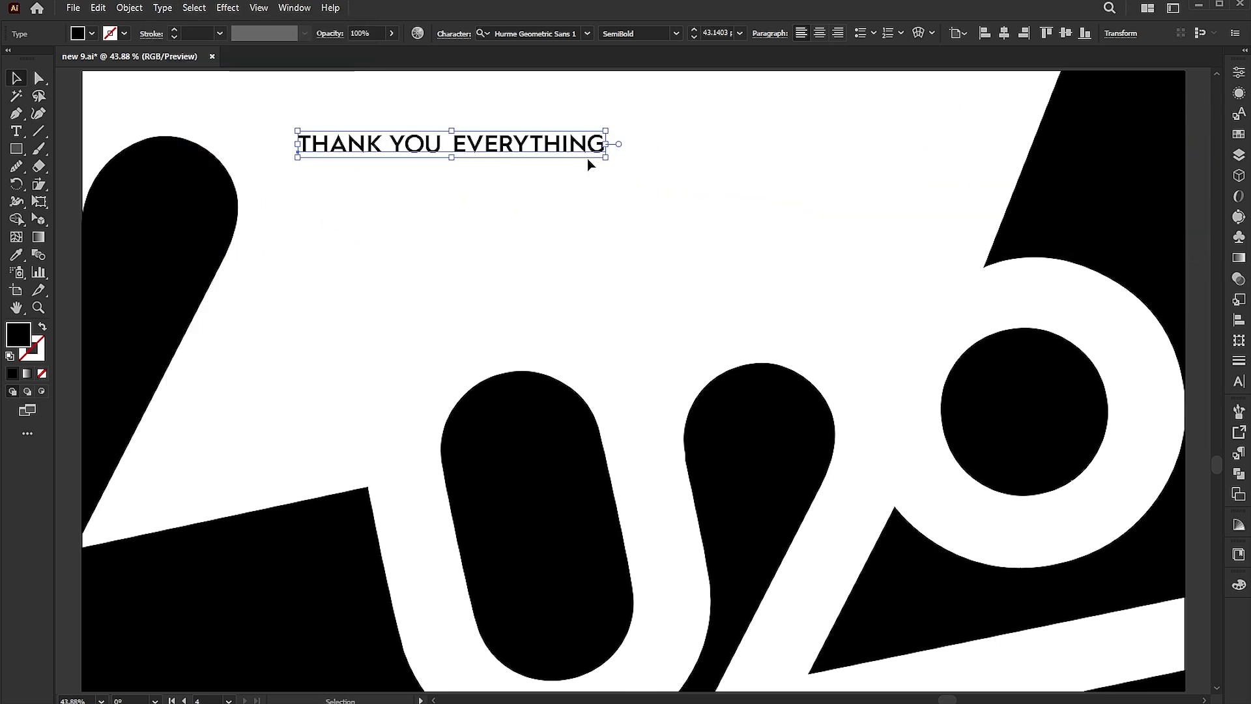
{"action": "left_click_drag", "start_coordinate": [607, 158], "coordinate": [543, 152]}
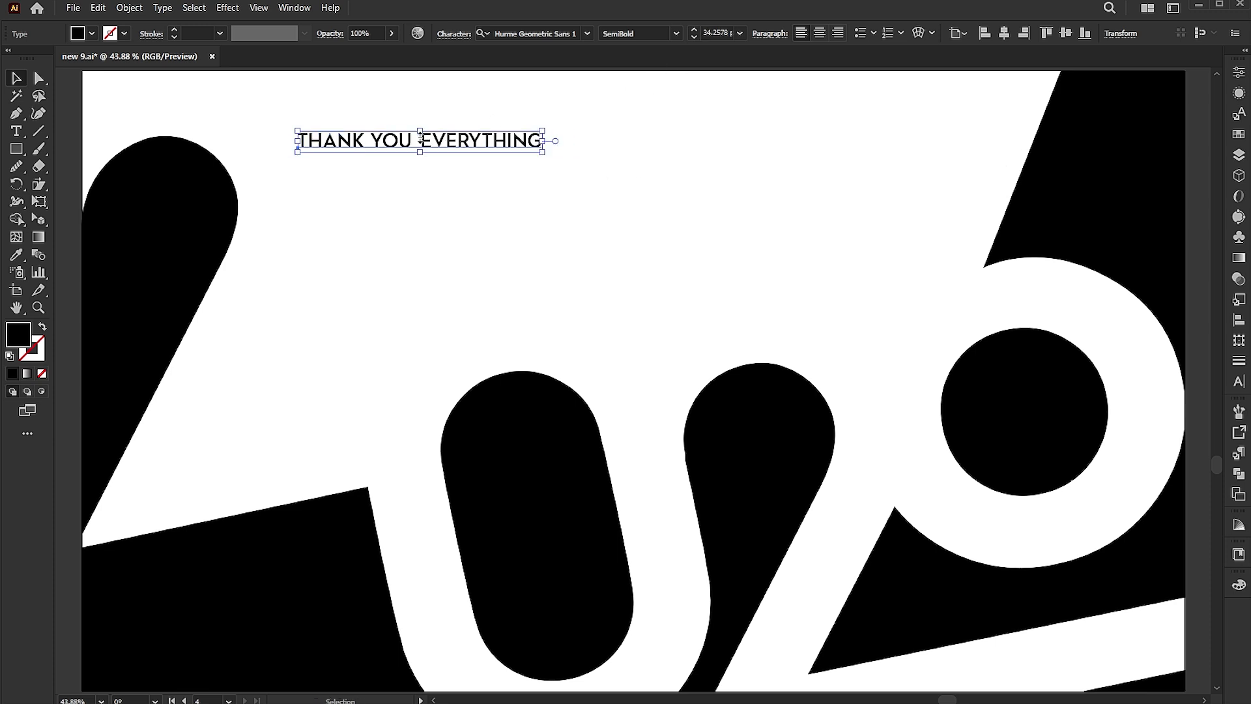
{"action": "left_click_drag", "start_coordinate": [420, 139], "coordinate": [427, 184]}
{"action": "double_click", "coordinate": [428, 181]}
{"action": "key", "text": "ctrl+a"}
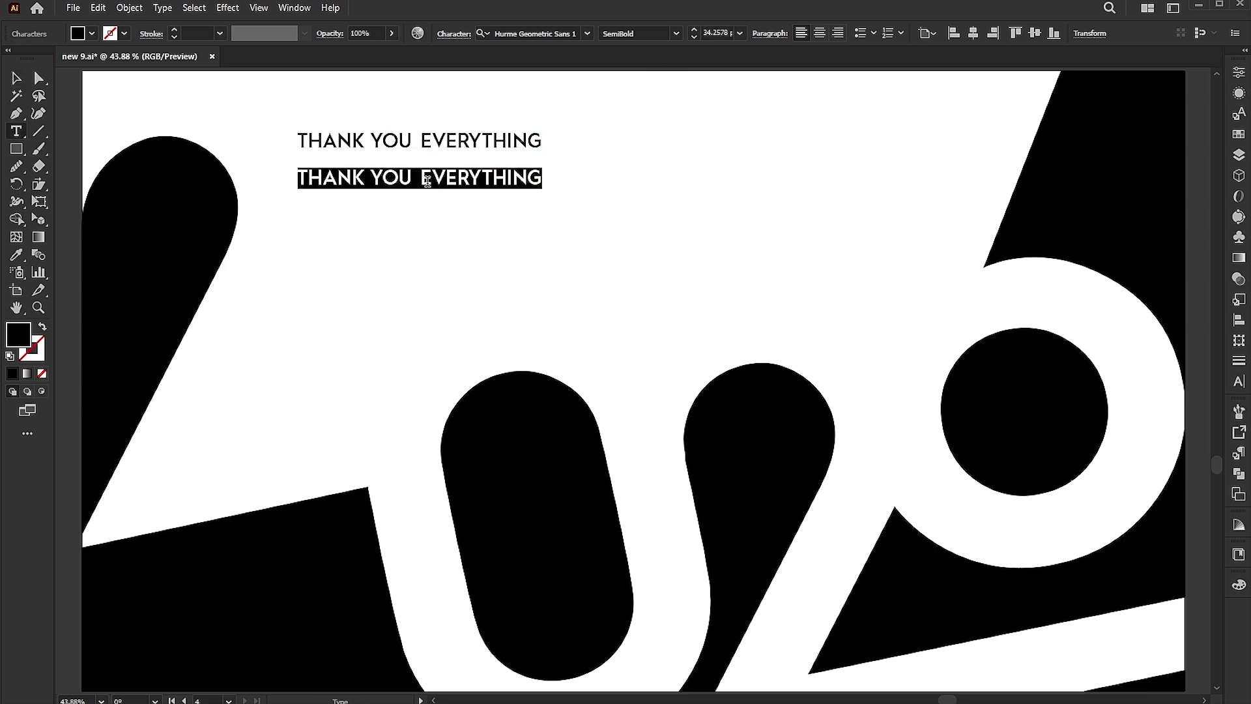
Retype the duplicate as 'goodbye 2025!' in the Black weight and make it uppercase
{"action": "type", "text": "by"}
{"action": "key", "text": "BackSpace"}
{"action": "key", "text": "BackSpace"}
{"action": "key", "text": "BackSpace"}
{"action": "type", "text": "bye "}
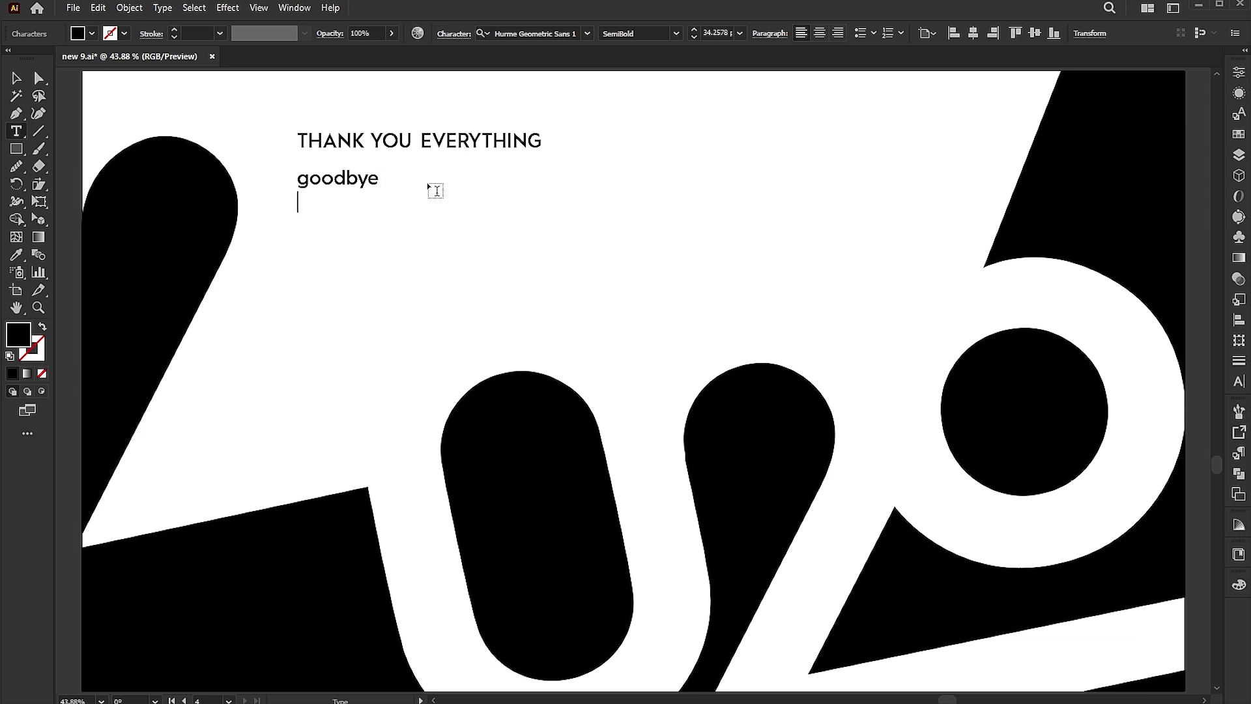
{"action": "type", "text": "2025!"}
{"action": "key", "text": "Escape"}
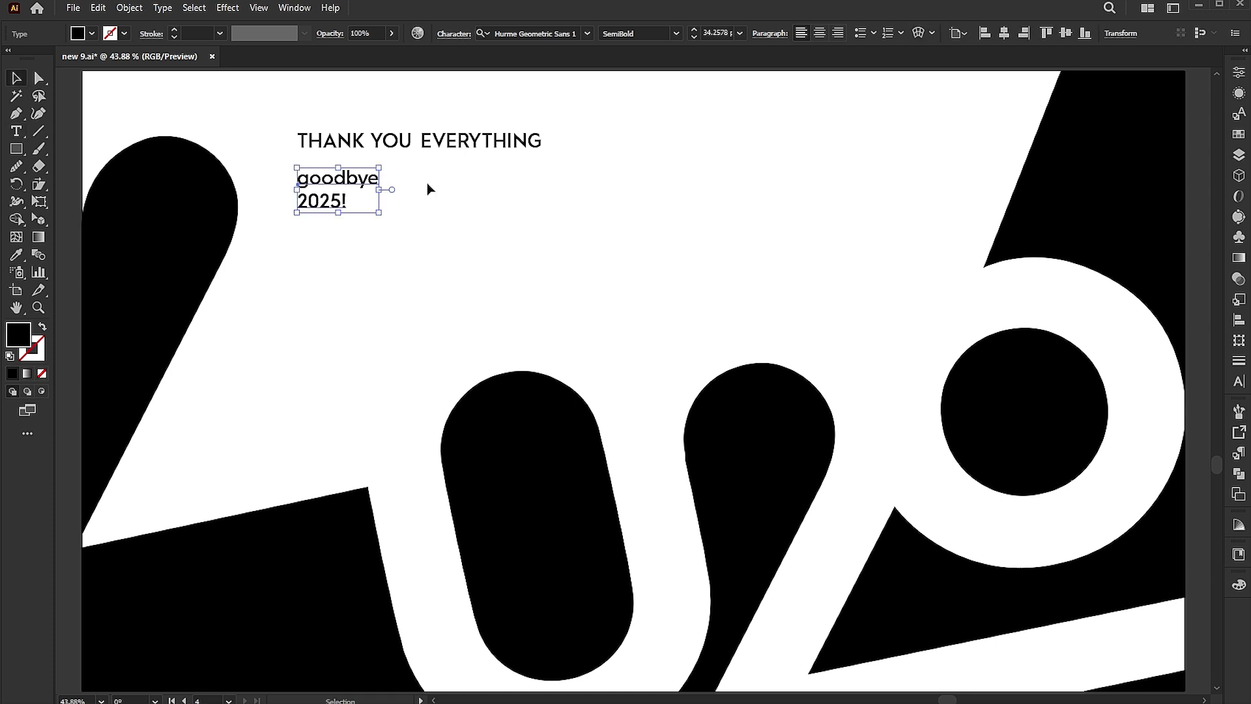
{"action": "left_click", "coordinate": [675, 33]}
{"action": "left_click", "coordinate": [666, 209]}
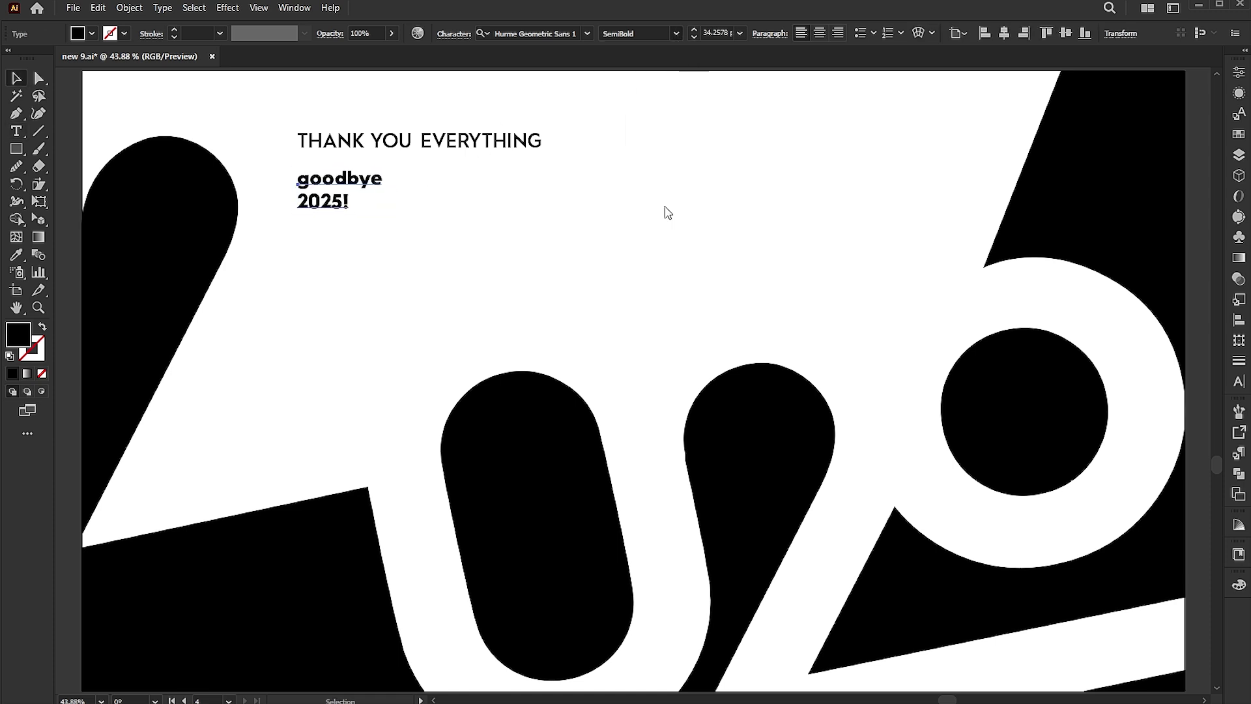
{"action": "left_click", "coordinate": [162, 7]}
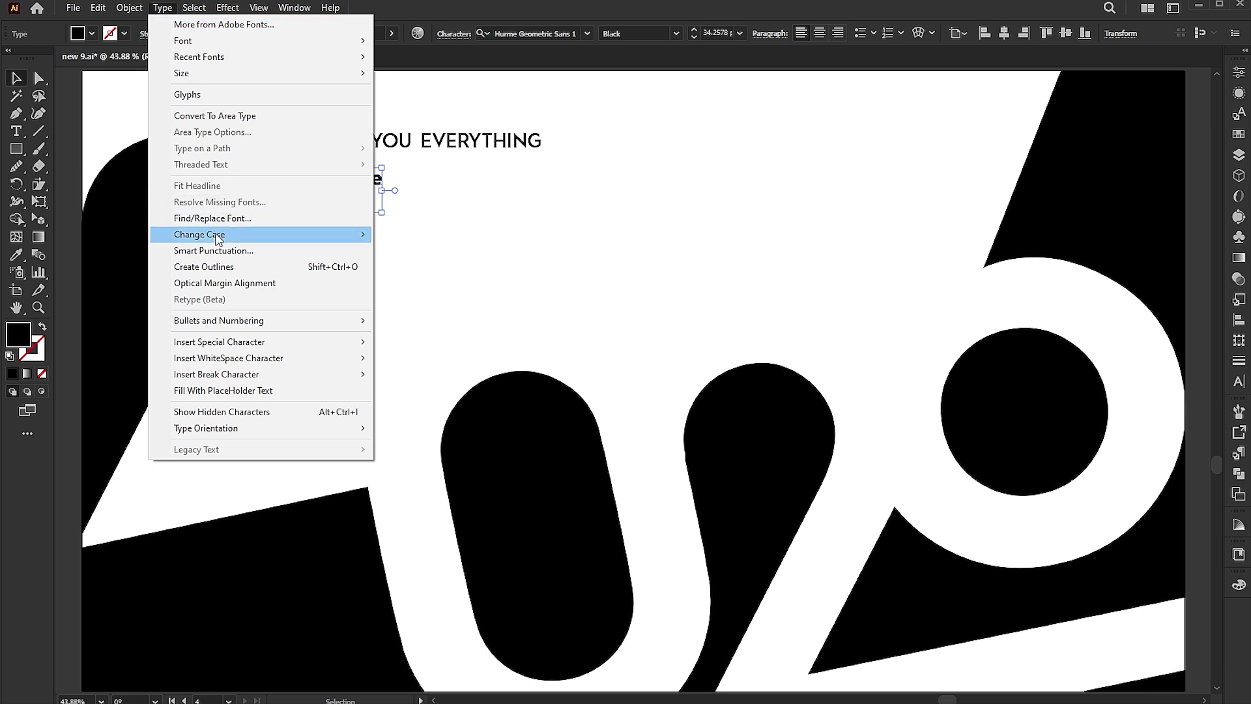
{"action": "mouse_move", "coordinate": [287, 236]}
{"action": "left_click", "coordinate": [414, 234]}
Enlarge GOODBYE 2025! to about 64 pt, shrink THANK YOU EVERYTHING to about 23 pt, and tighten leading
{"action": "left_click_drag", "start_coordinate": [398, 212], "coordinate": [484, 251]}
{"action": "left_click_drag", "start_coordinate": [369, 238], "coordinate": [366, 226]}
{"action": "left_click", "coordinate": [531, 144]}
{"action": "left_click_drag", "start_coordinate": [542, 132], "coordinate": [419, 169]}
{"action": "key", "text": "alt+Up"}
{"action": "key", "text": "alt+Up"}
{"action": "key", "text": "alt+Up"}
{"action": "key", "text": "alt+Up"}
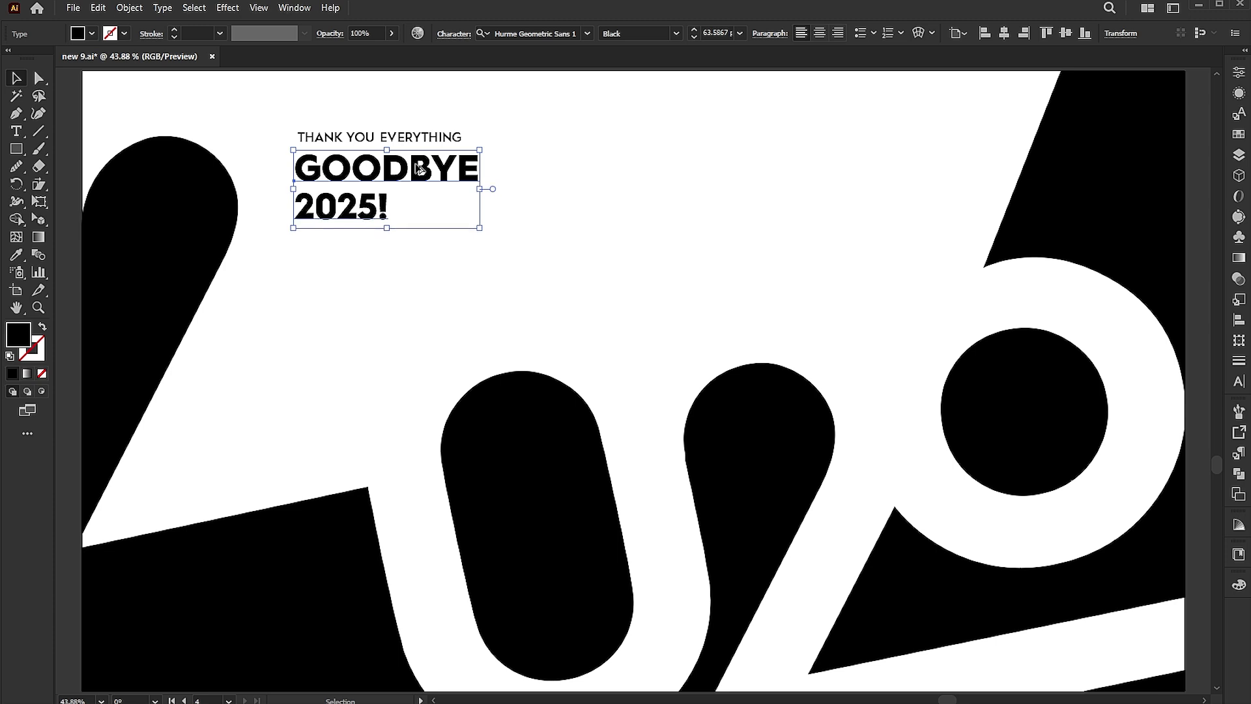
{"action": "left_click", "coordinate": [624, 181]}
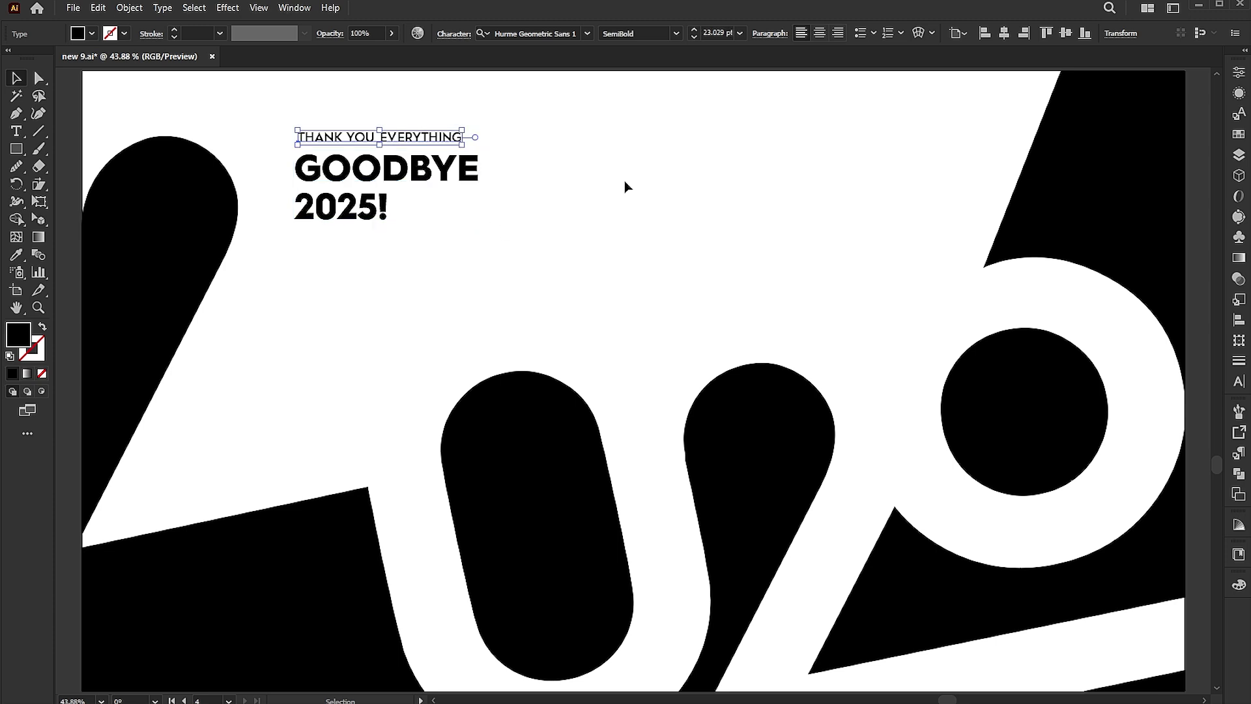
{"action": "key", "text": "ctrl+0"}
{"action": "left_click", "coordinate": [16, 131]}
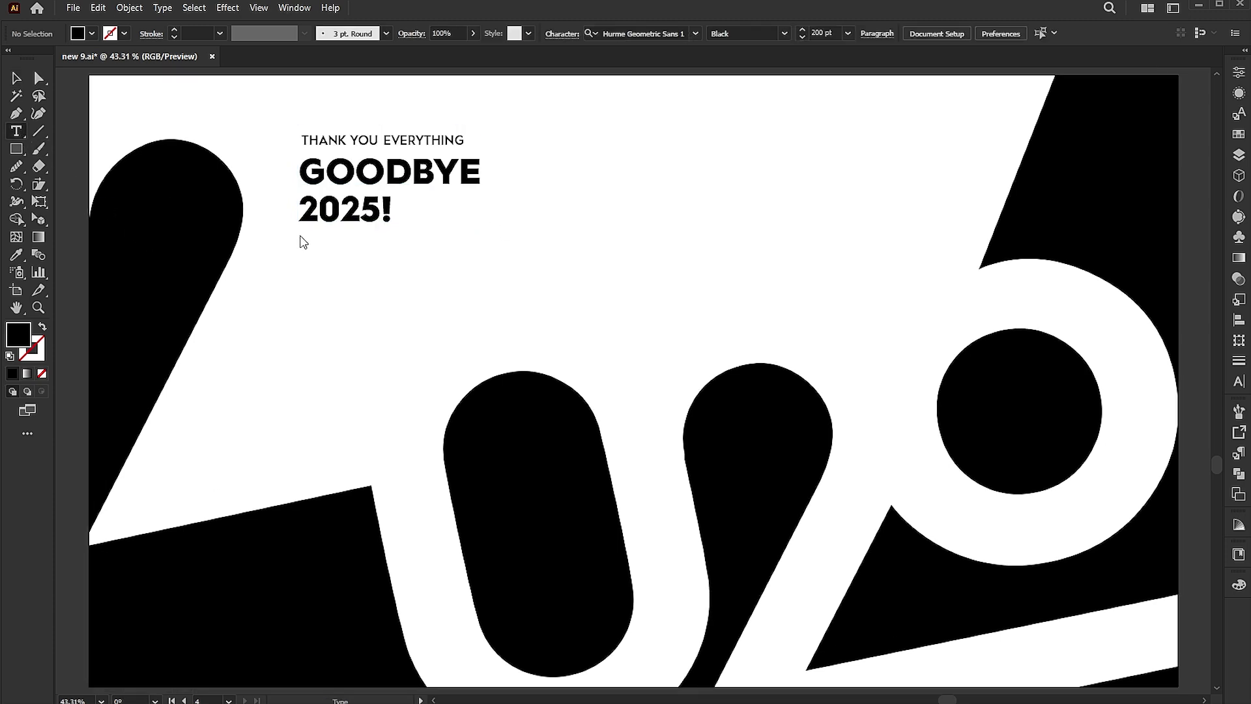
Paste the body paragraph into a text area below the GOODBYE 2025! headline
{"action": "left_click_drag", "start_coordinate": [300, 236], "coordinate": [862, 331]}
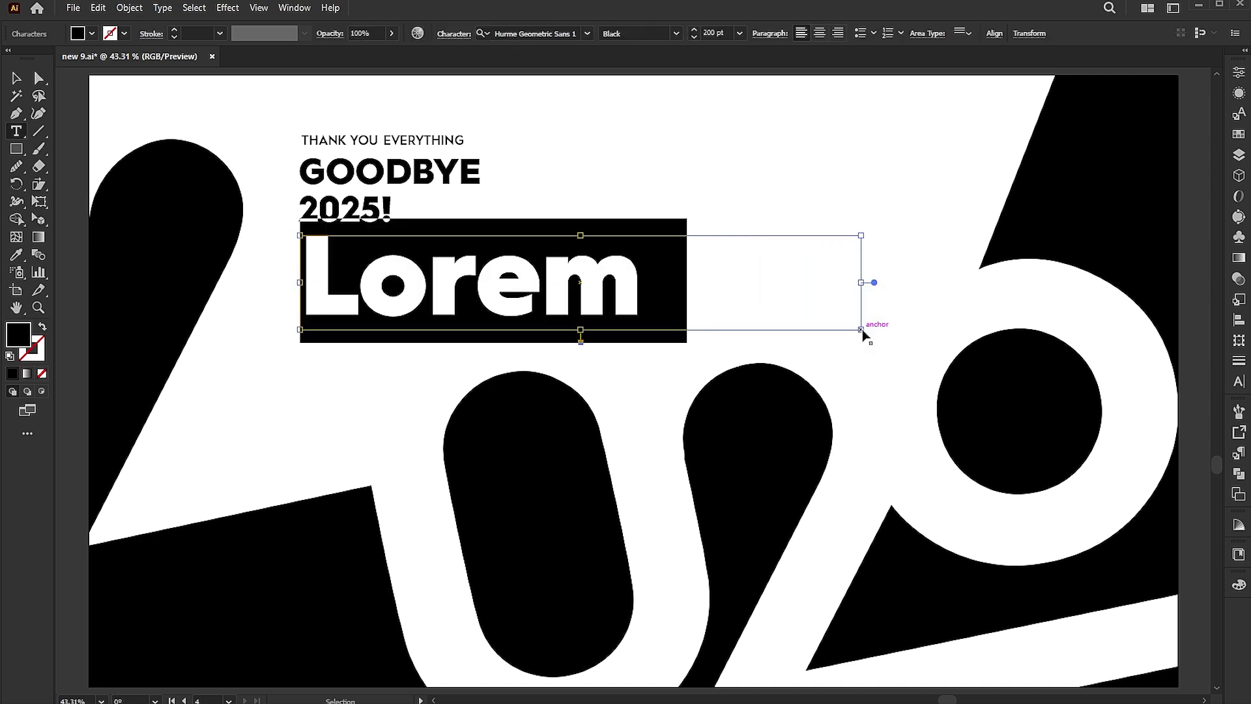
{"action": "key", "text": "ctrl+v"}
{"action": "key", "text": "Escape"}
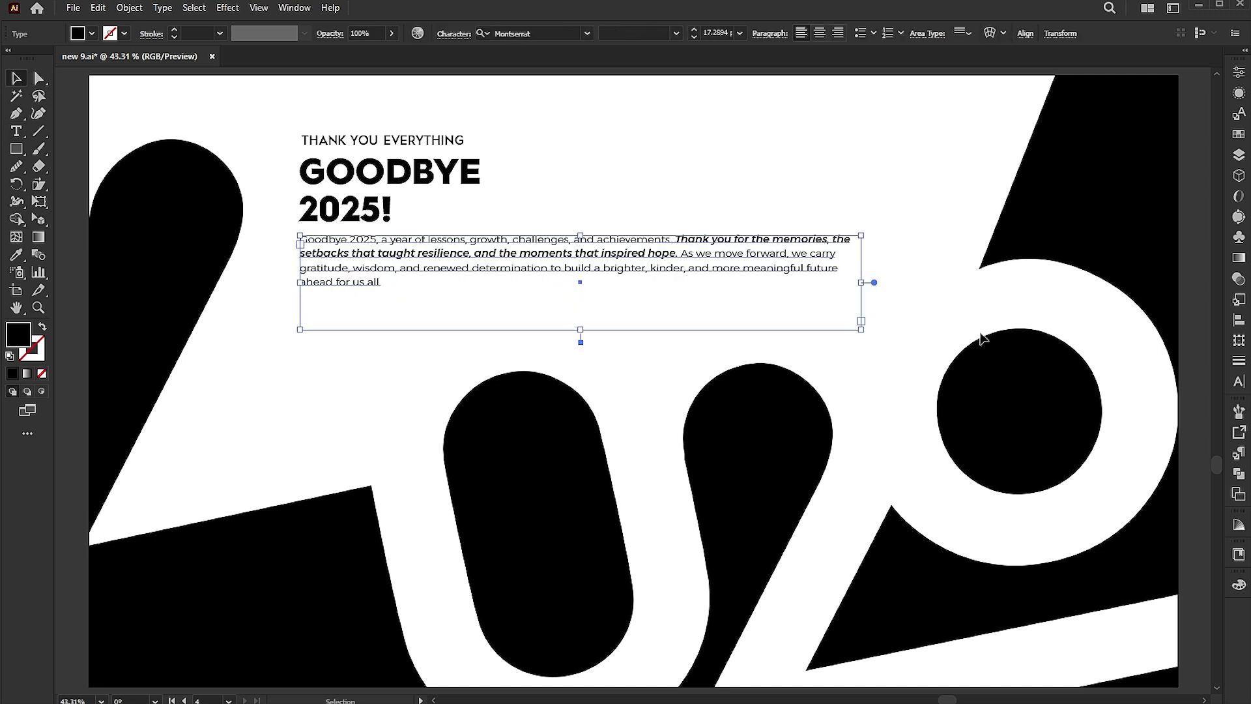
{"action": "left_click", "coordinate": [423, 369]}
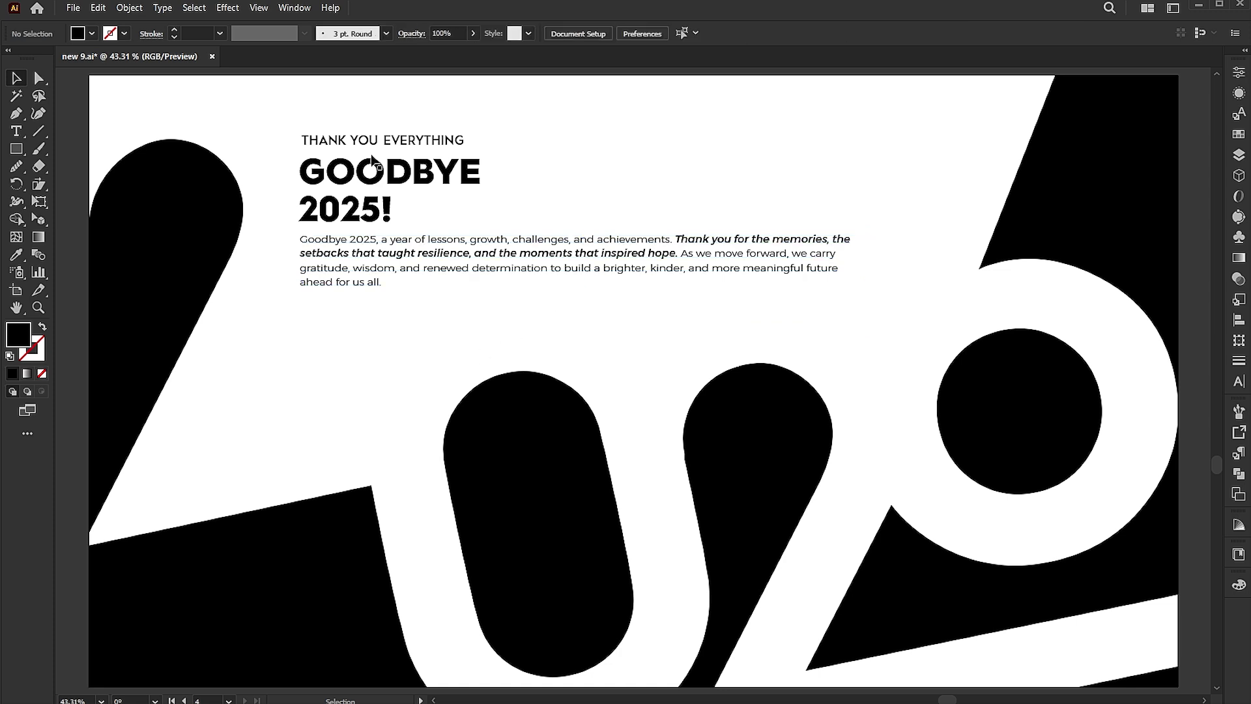
Copy the small line below the paragraph, retype it as 'Welcom', set Bastliga One and enlarge it
{"action": "left_click_drag", "start_coordinate": [383, 144], "coordinate": [389, 358]}
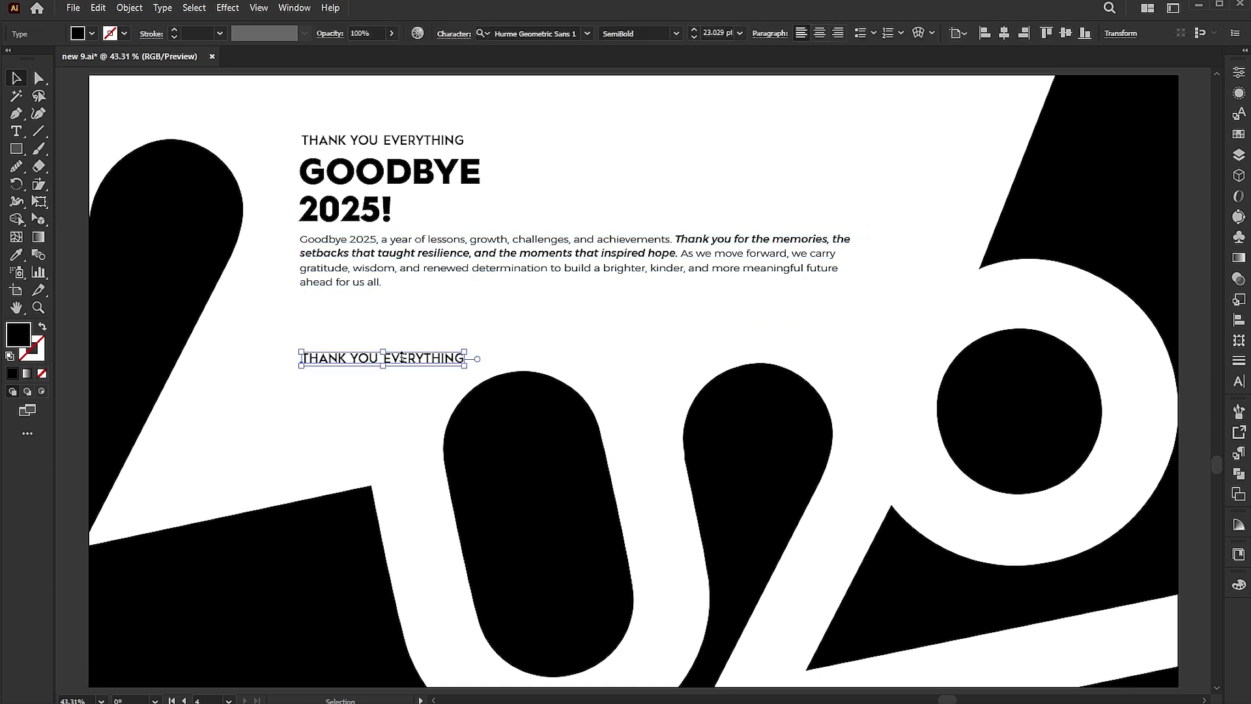
{"action": "double_click", "coordinate": [401, 356]}
{"action": "key", "text": "ctrl+a"}
{"action": "type", "text": "W"}
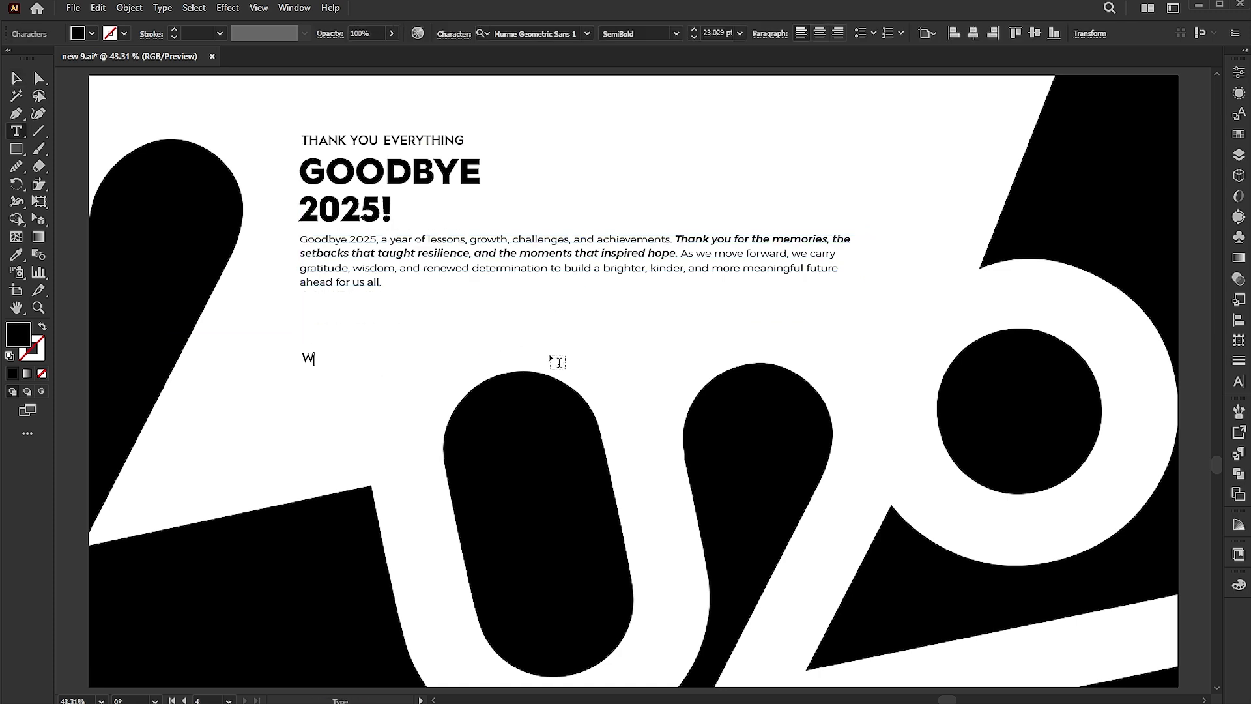
{"action": "type", "text": "elcom"}
{"action": "key", "text": "Escape"}
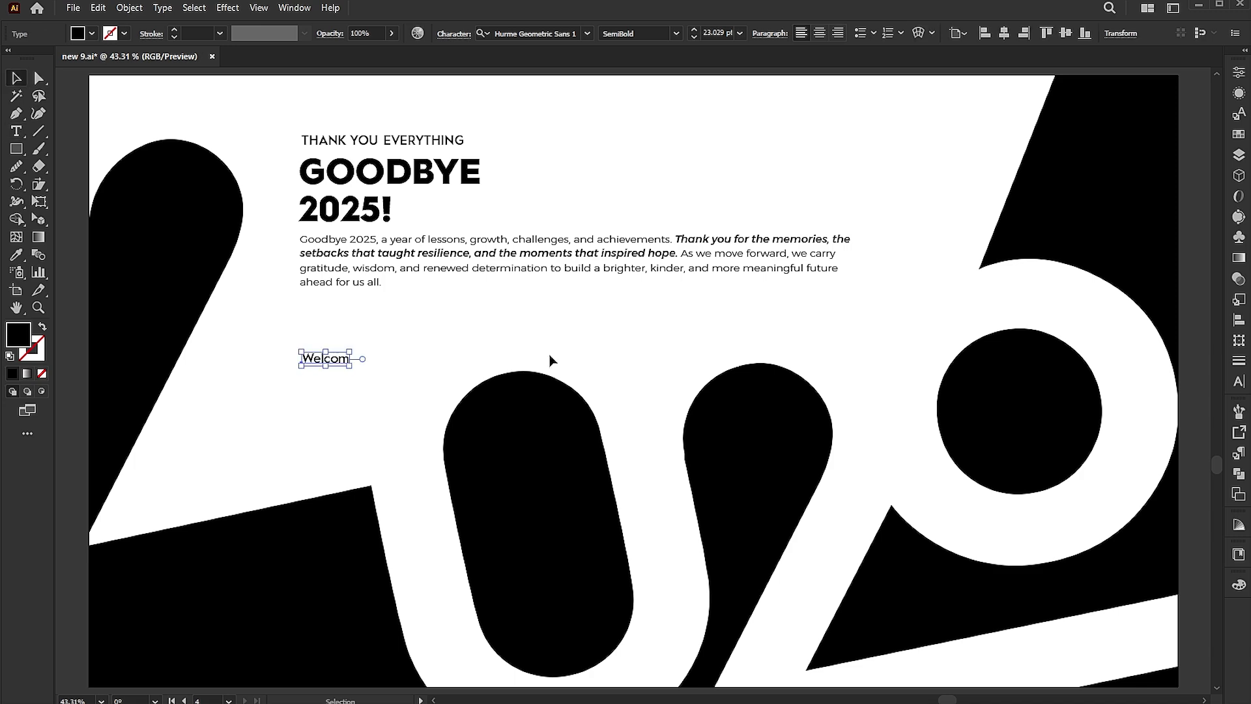
{"action": "left_click", "coordinate": [560, 33]}
{"action": "type", "text": "bast"}
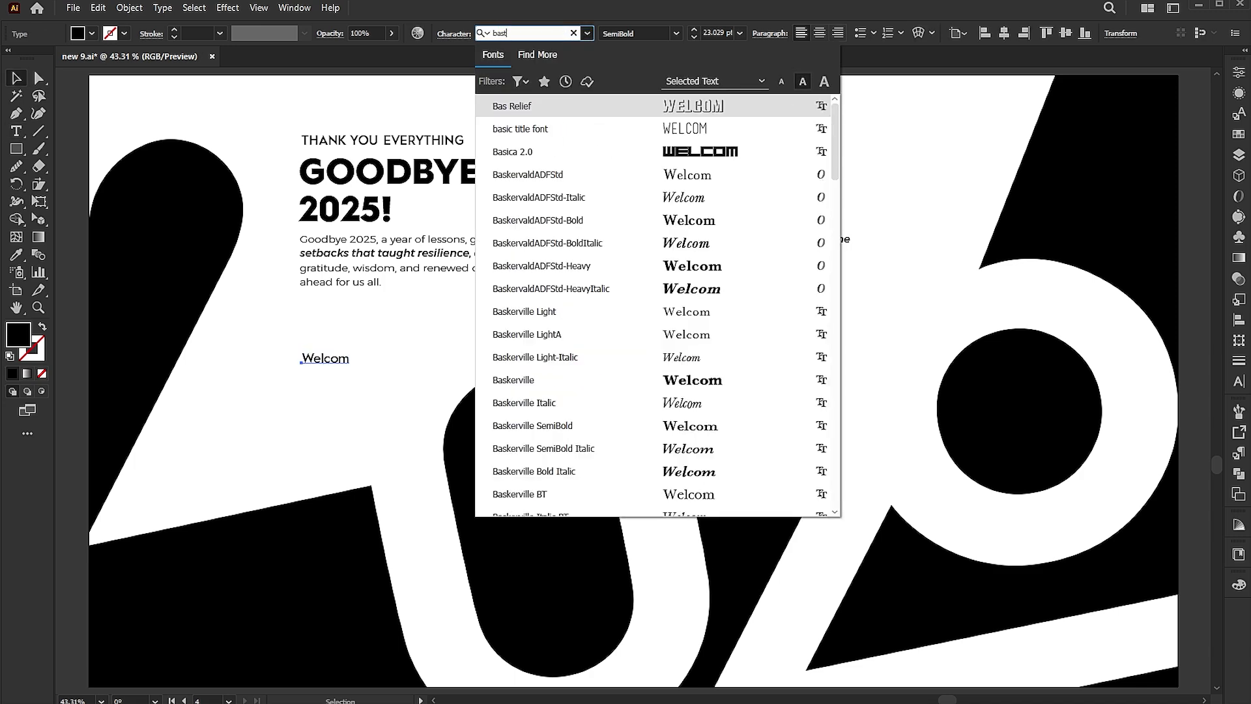
{"action": "left_click", "coordinate": [589, 154]}
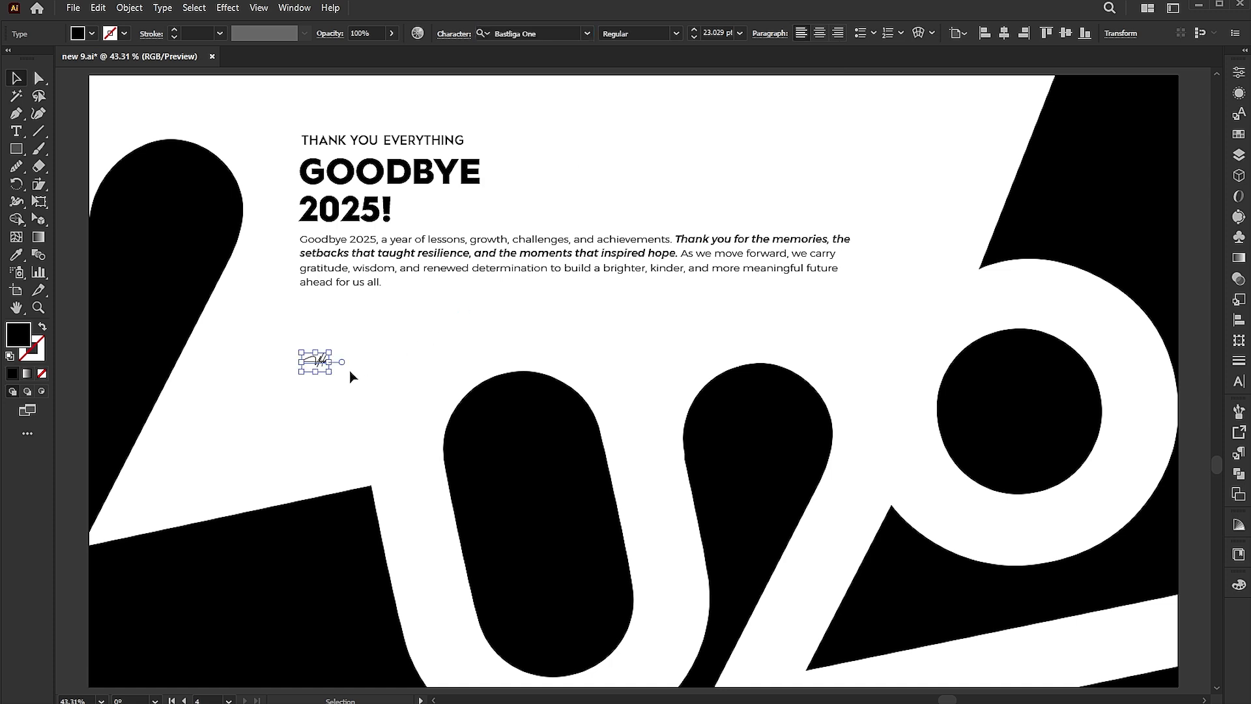
{"action": "left_click_drag", "start_coordinate": [336, 350], "coordinate": [445, 317]}
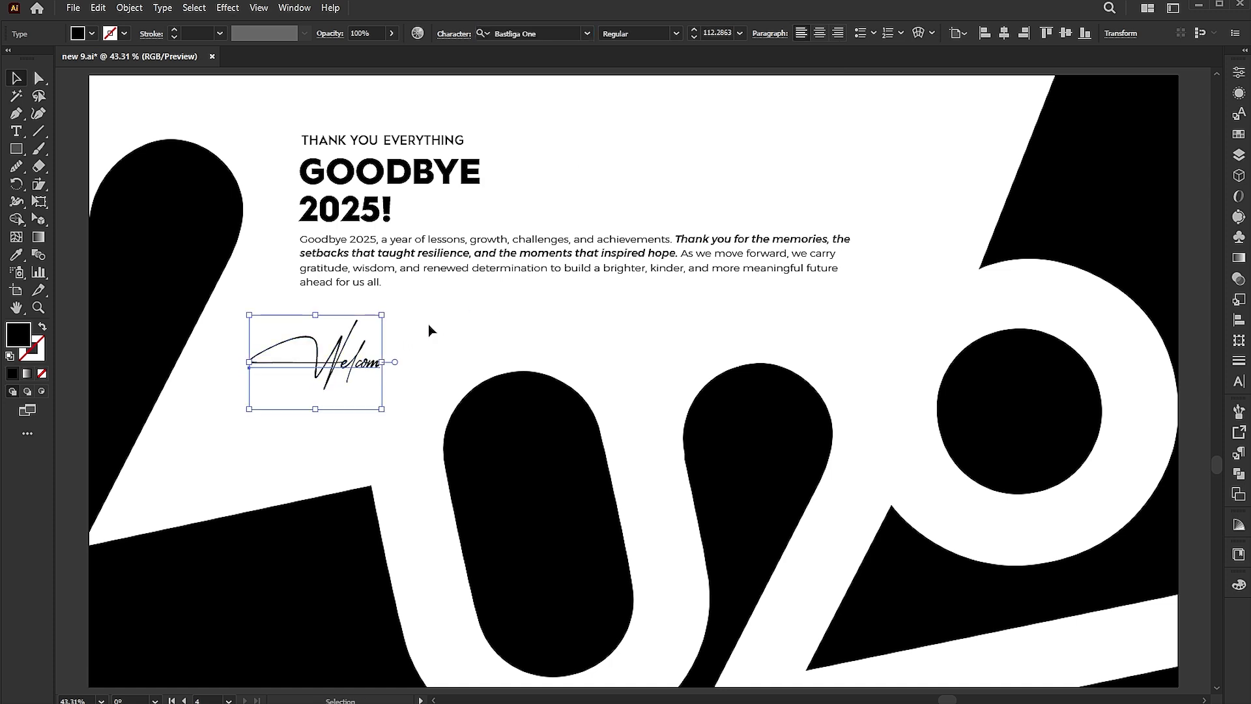
{"action": "left_click", "coordinate": [425, 261]}
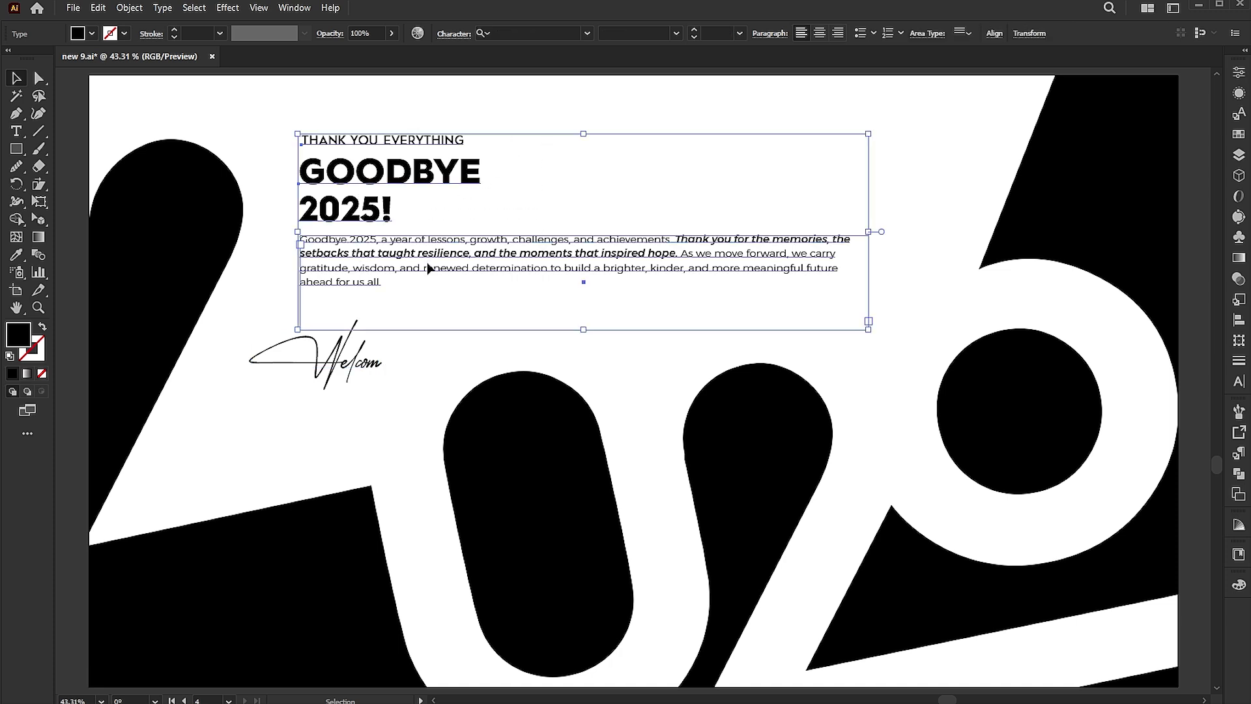
Shear the selected headline, paragraph and Welcom signature upward to about -13.33°
{"action": "left_click_drag", "start_coordinate": [427, 262], "coordinate": [422, 288]}
{"action": "key", "text": "ctrl+z"}
{"action": "left_click_drag", "start_coordinate": [533, 119], "coordinate": [319, 350]}
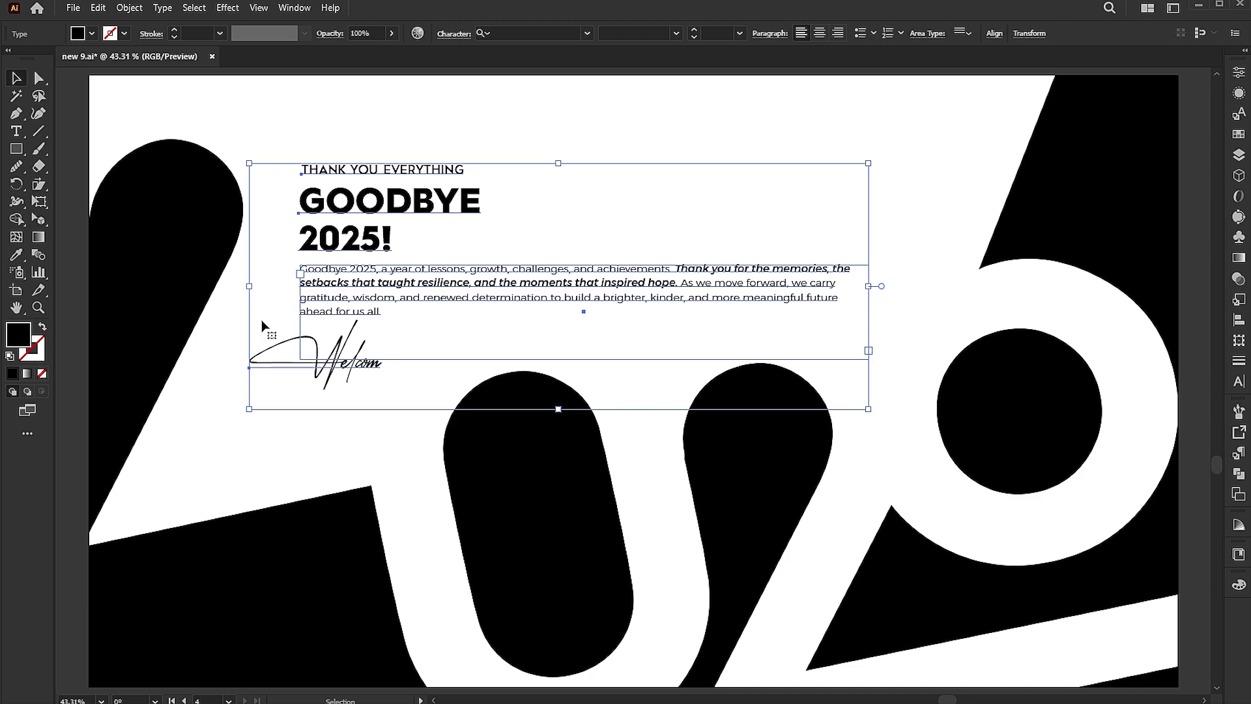
{"action": "left_click", "coordinate": [40, 183]}
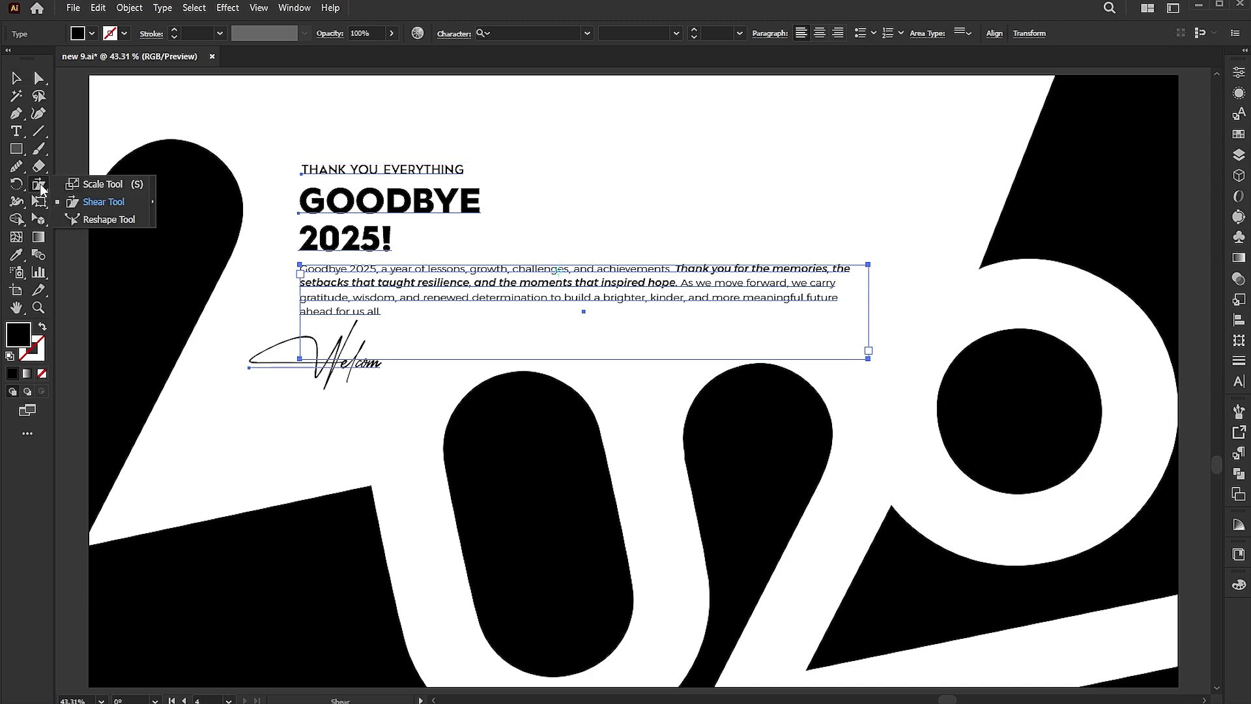
{"action": "left_click", "coordinate": [95, 195]}
{"action": "left_click_drag", "start_coordinate": [922, 398], "coordinate": [914, 311]}
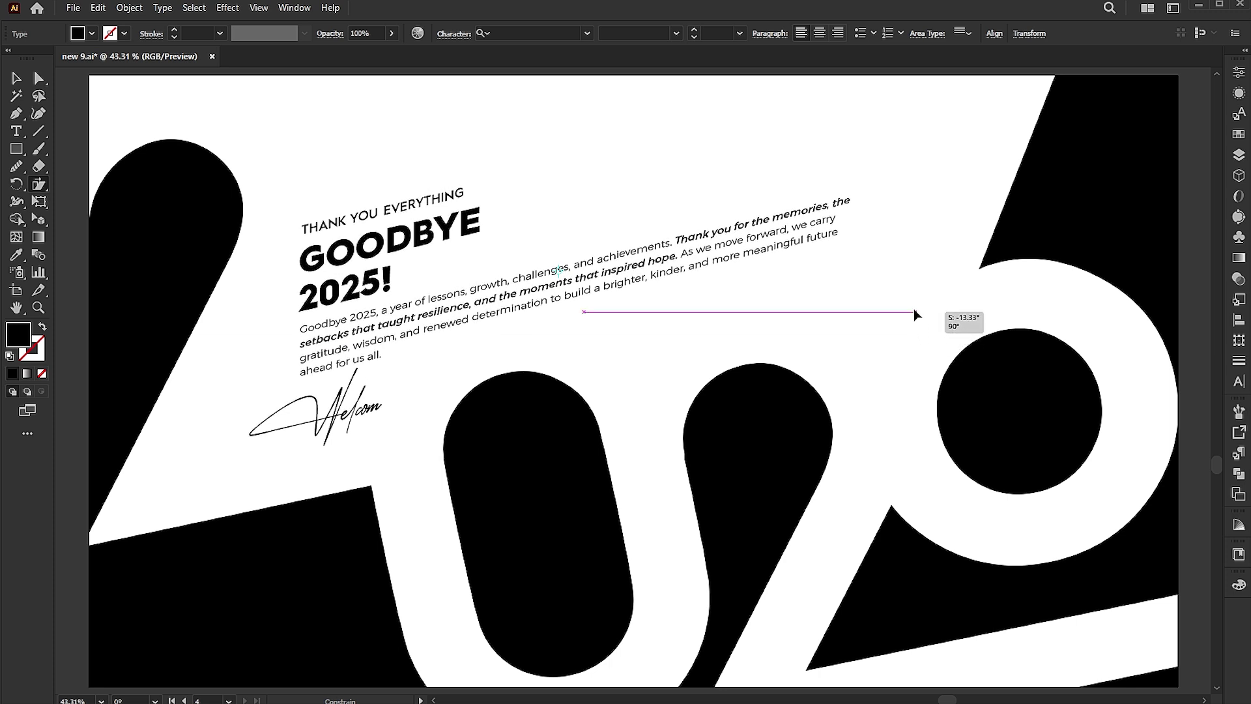
{"action": "left_click_drag", "start_coordinate": [915, 311], "coordinate": [915, 311]}
Raise the sheared text and signature group about 45 px
{"action": "key", "text": "v"}
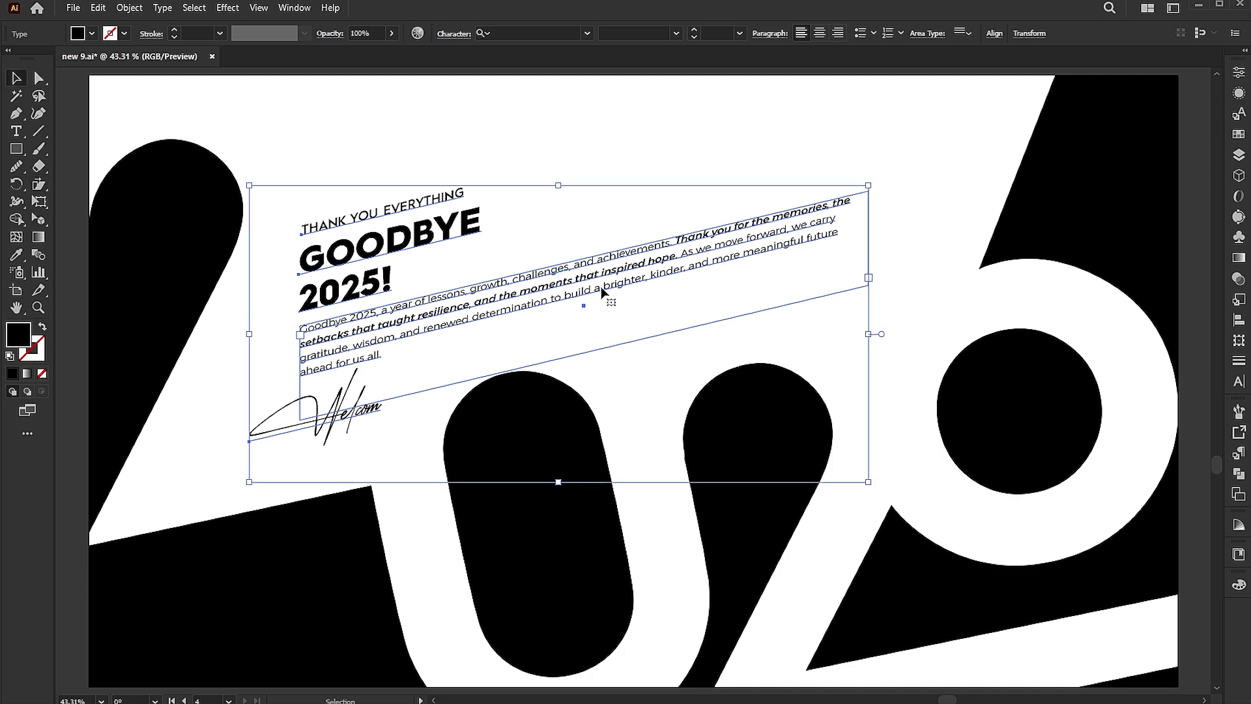
{"action": "left_click_drag", "start_coordinate": [601, 288], "coordinate": [599, 260]}
{"action": "left_click", "coordinate": [651, 357]}
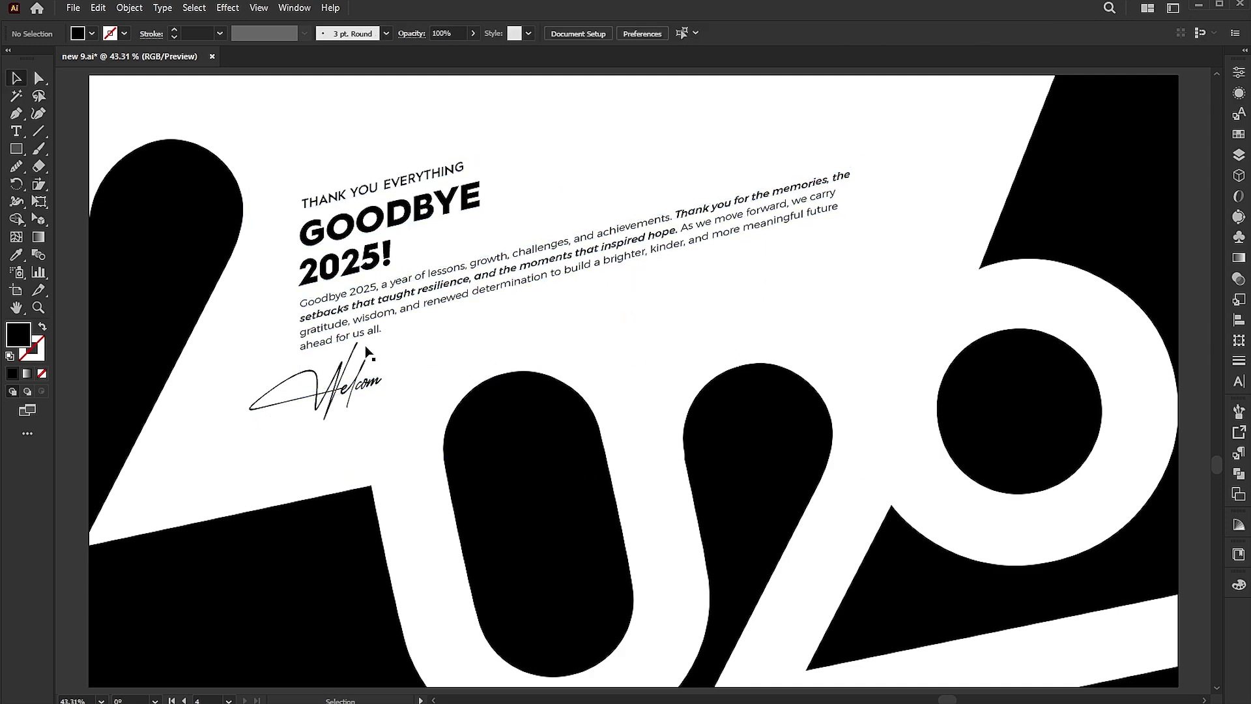
Enlarge the Welcom signature slightly
{"action": "left_click", "coordinate": [347, 395]}
{"action": "left_click_drag", "start_coordinate": [387, 464], "coordinate": [405, 478]}
{"action": "left_click", "coordinate": [693, 355]}
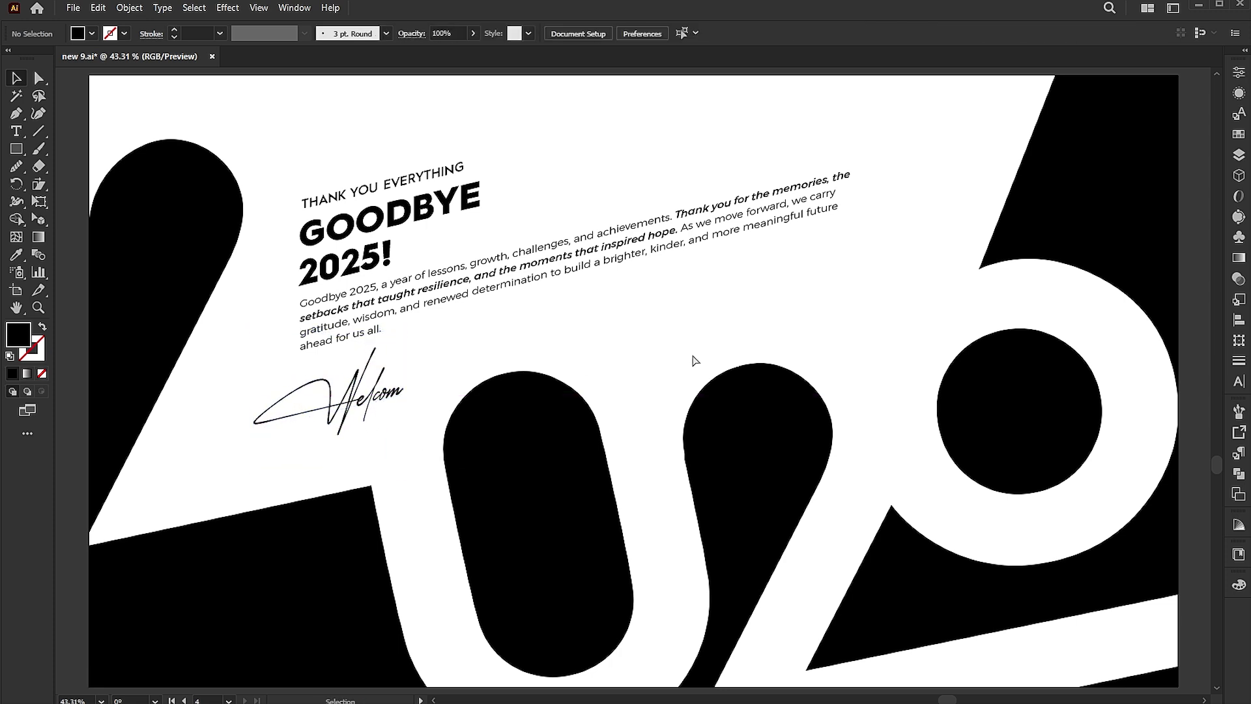
{"action": "scroll", "coordinate": [654, 337], "scroll_direction": "down", "scroll_amount": 2}
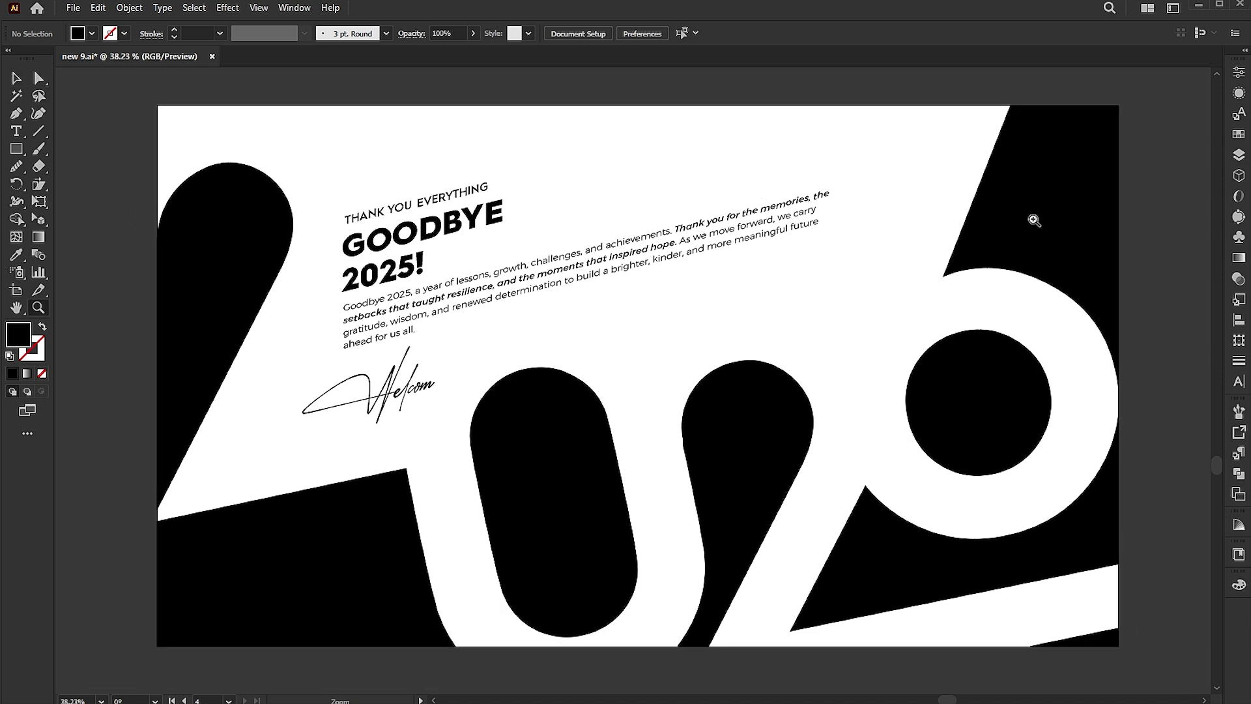
{"action": "mouse_move", "coordinate": [1154, 157]}
{"action": "left_mouse_down"}
{"action": "mouse_move", "coordinate": [362, 538]}
{"action": "mouse_move", "coordinate": [222, 521]}
{"action": "left_mouse_up"}
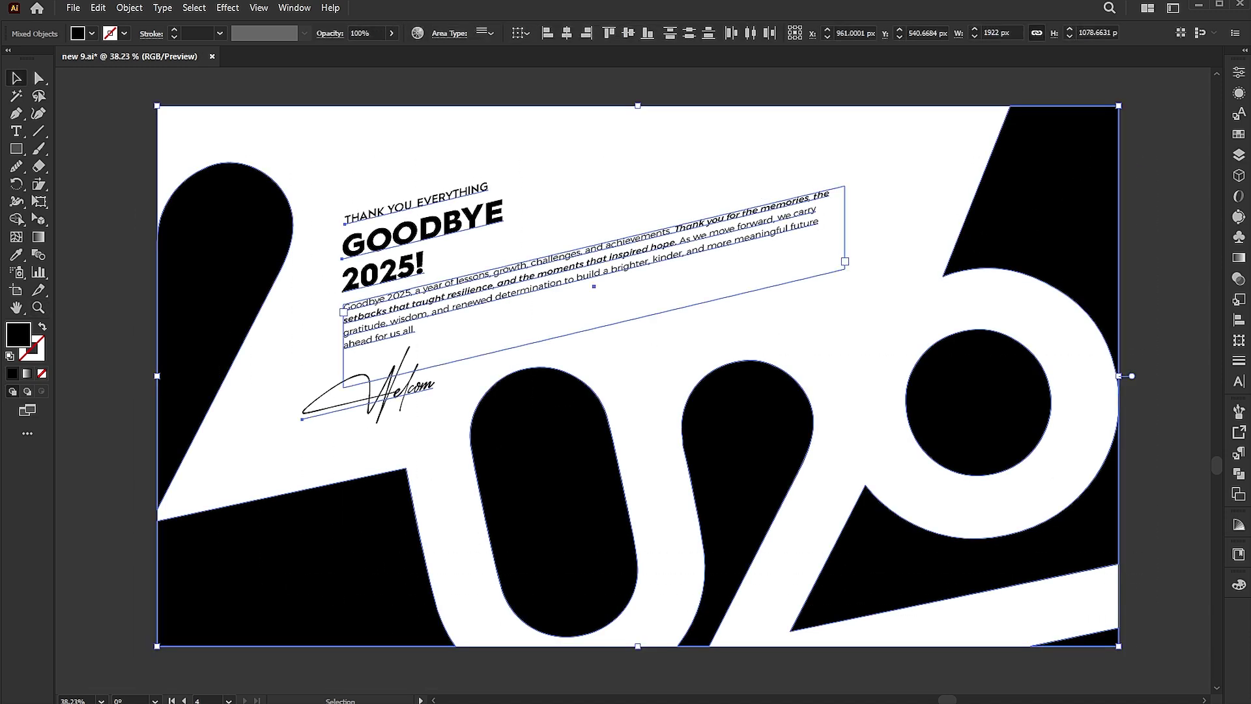
{"action": "double_click", "coordinate": [18, 336]}
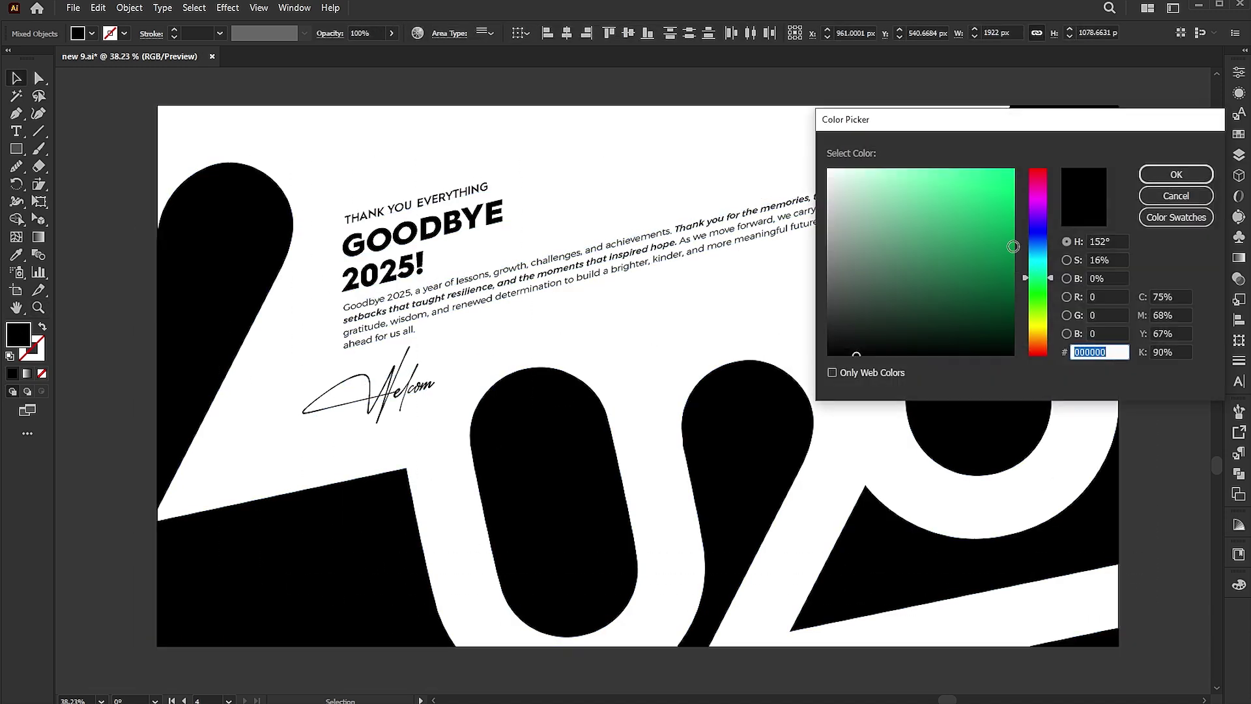
{"action": "left_click_drag", "start_coordinate": [1013, 246], "coordinate": [1030, 153]}
{"action": "left_click_drag", "start_coordinate": [1050, 276], "coordinate": [1031, 362]}
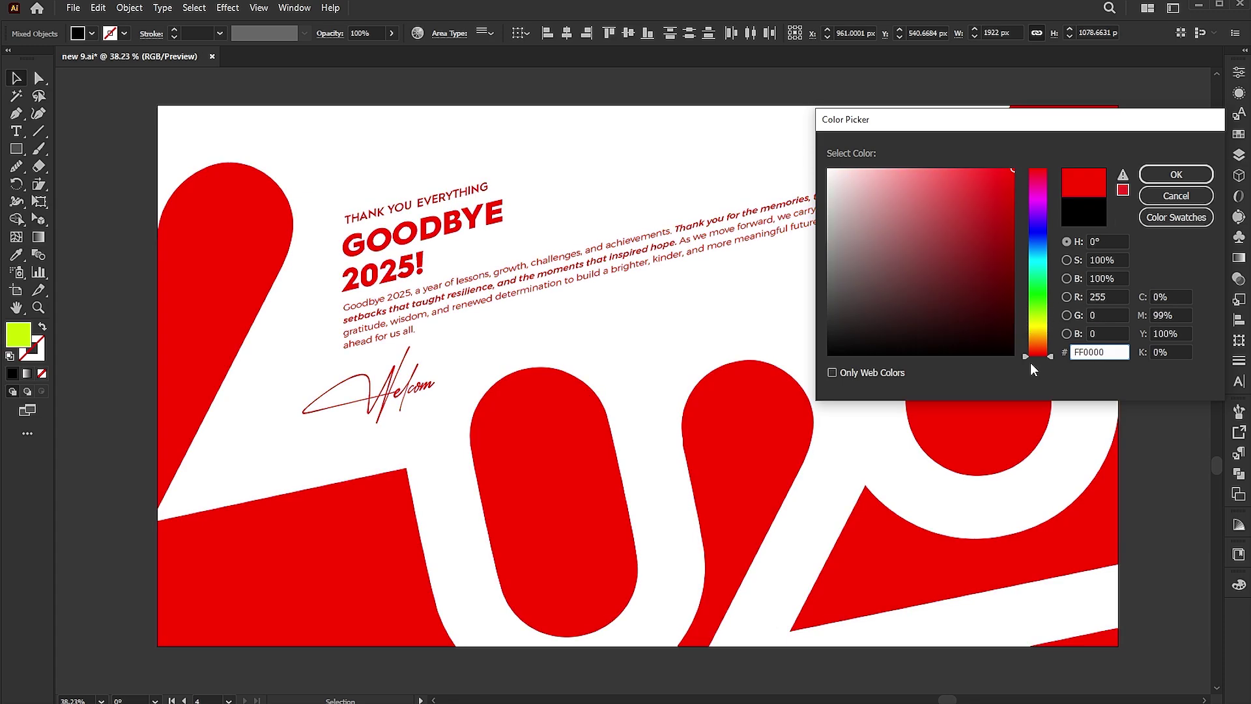
{"action": "left_click", "coordinate": [1174, 195]}
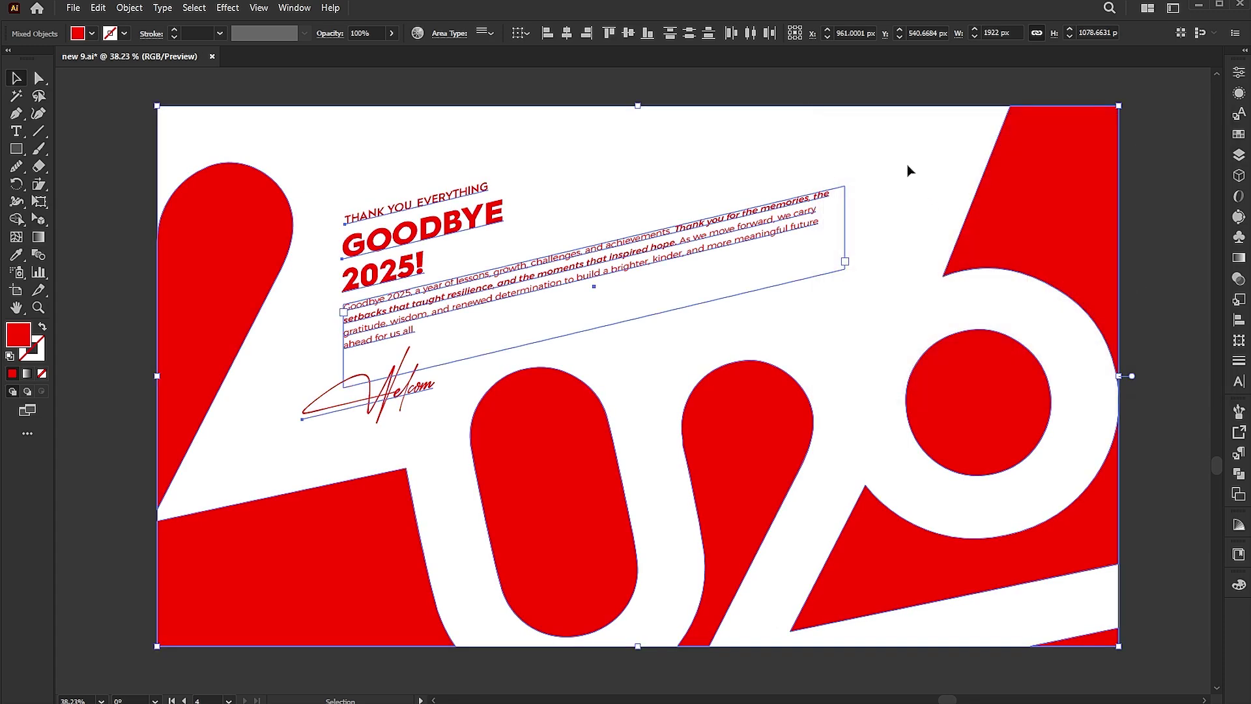
{"action": "left_click", "coordinate": [915, 192]}
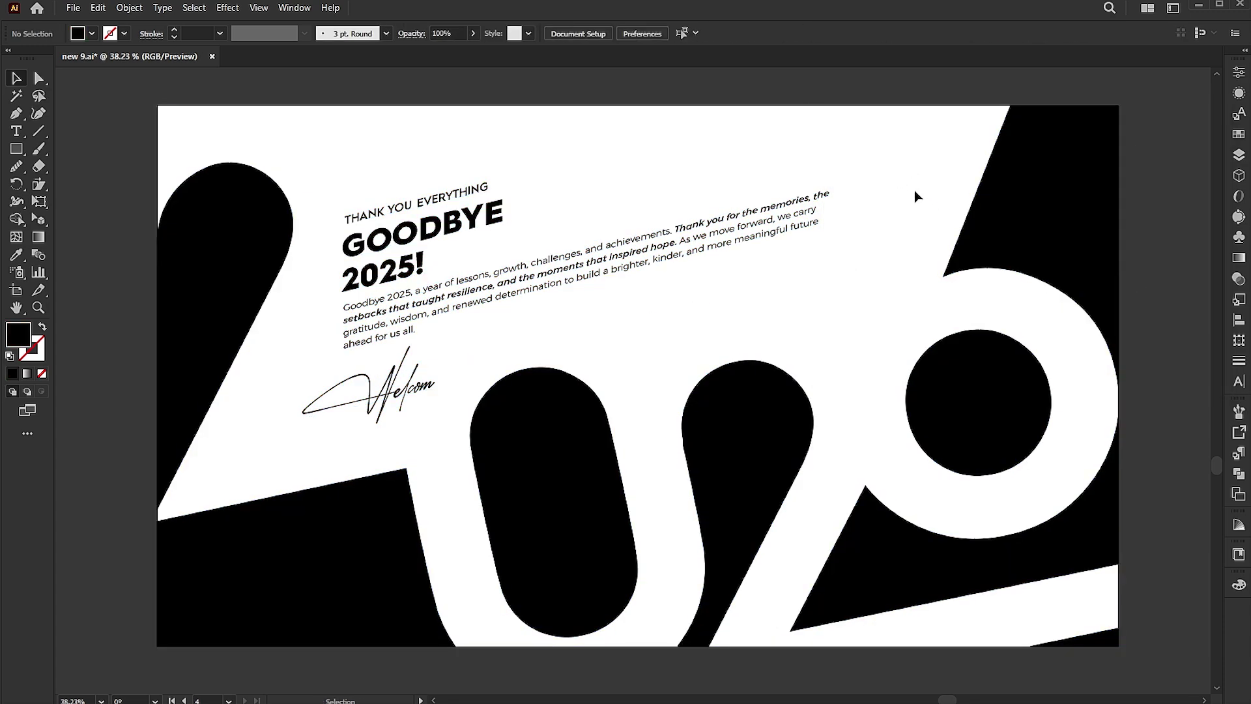